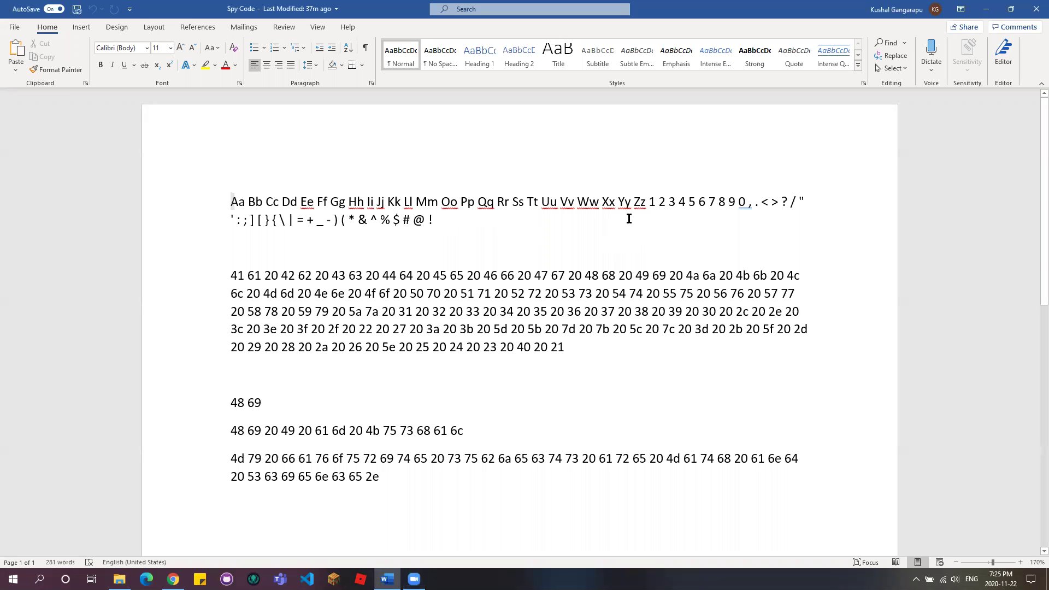
- Look over the alphabet line, its hex block and the three short hex messages in Spy Code
left_click(563, 350)
left_click_drag(475, 311, 206, 201)
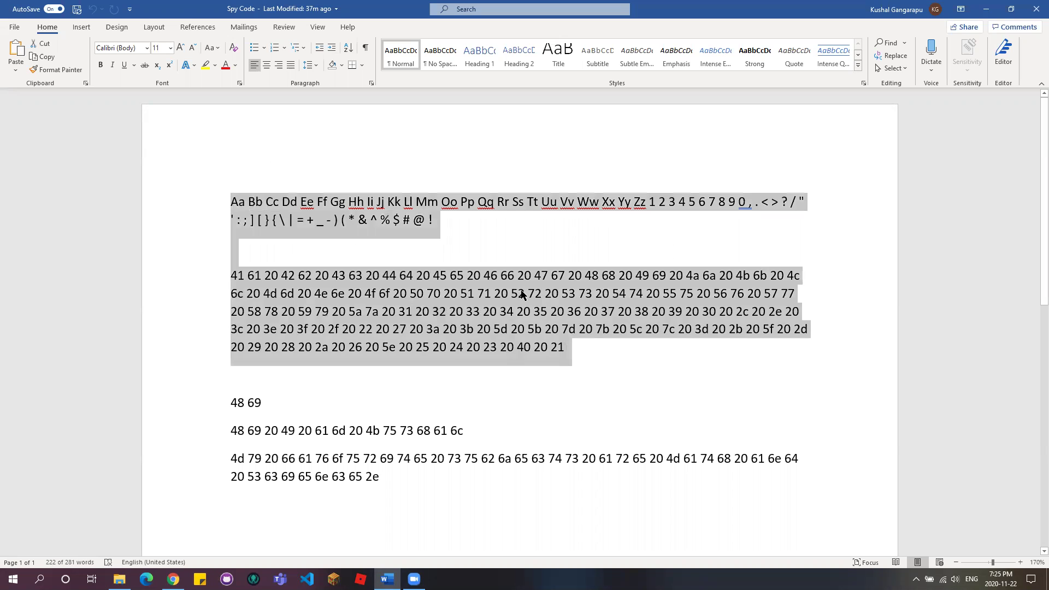
left_click(574, 345)
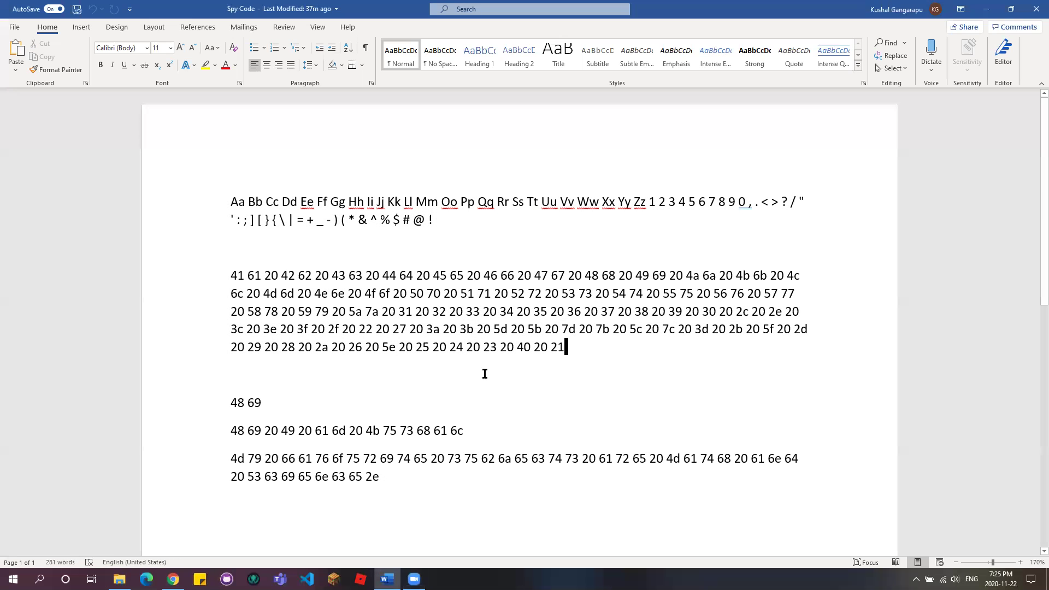
left_click_drag(454, 215, 216, 197)
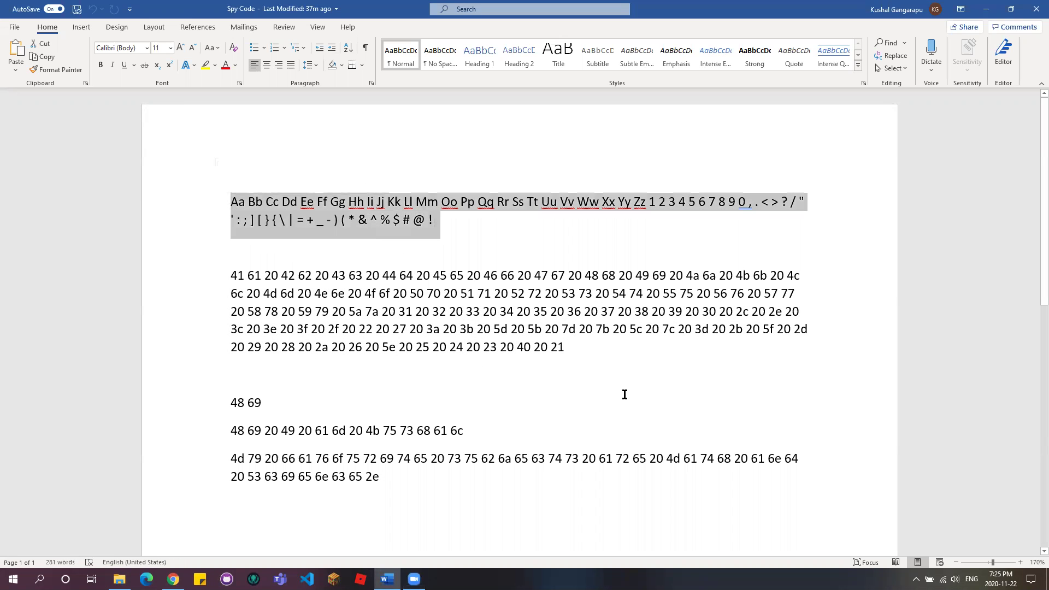
left_click_drag(572, 346, 171, 280)
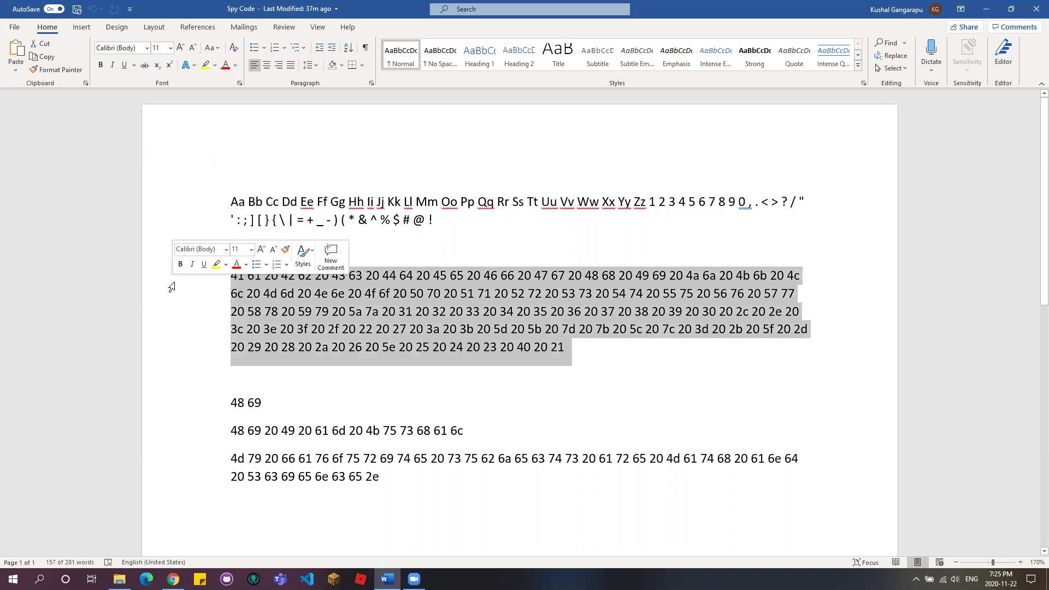
left_click_drag(389, 480, 160, 405)
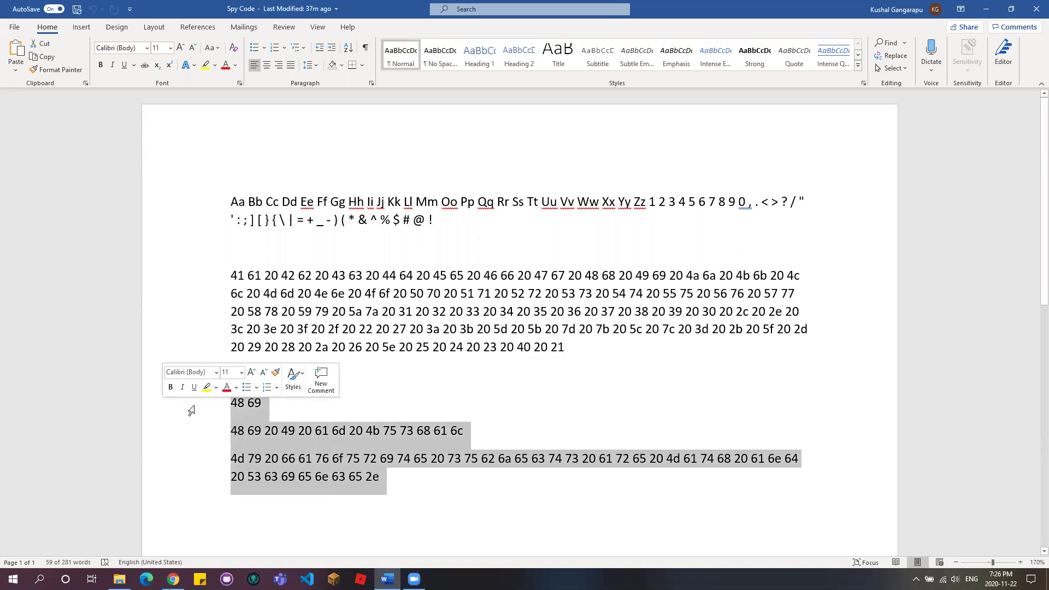
left_click(320, 401)
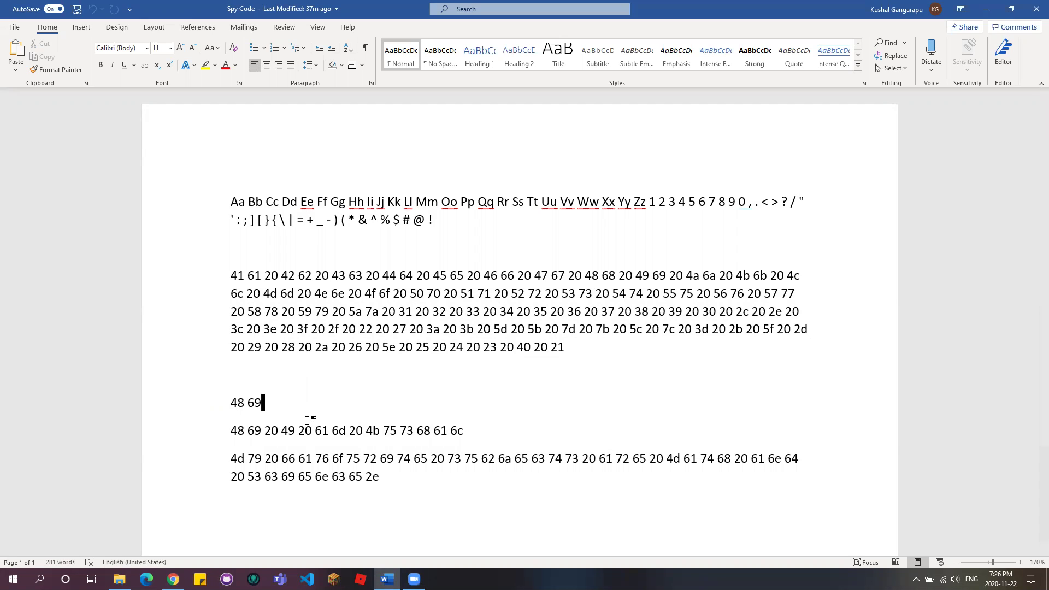
- Match A, a and space to hex codes 41, 61 and 20, then select the letters-and-symbols line
left_click(242, 202)
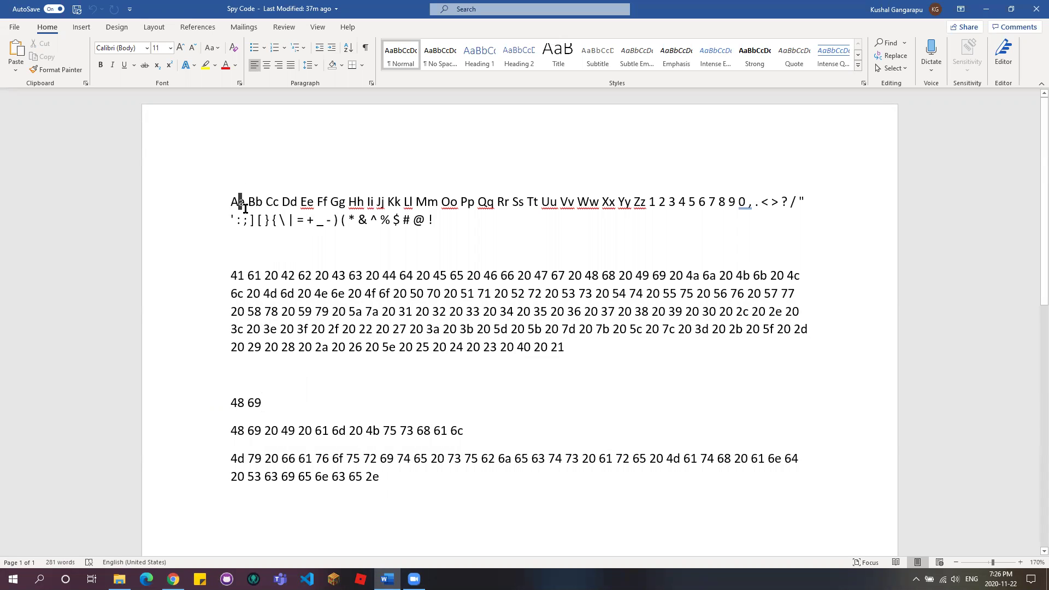
left_click(218, 201, "shift")
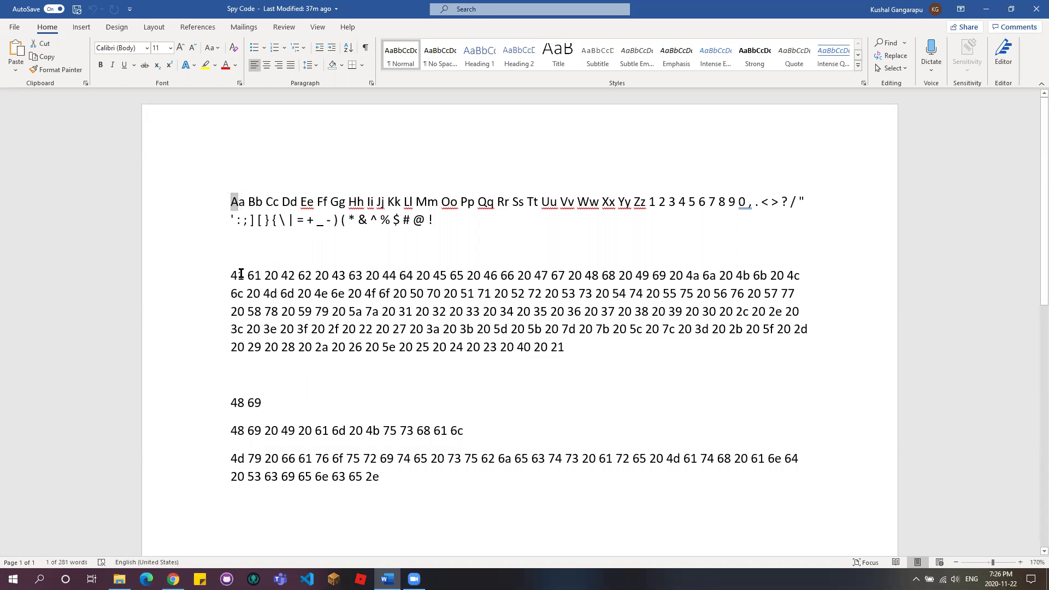
left_click_drag(239, 275, 231, 275)
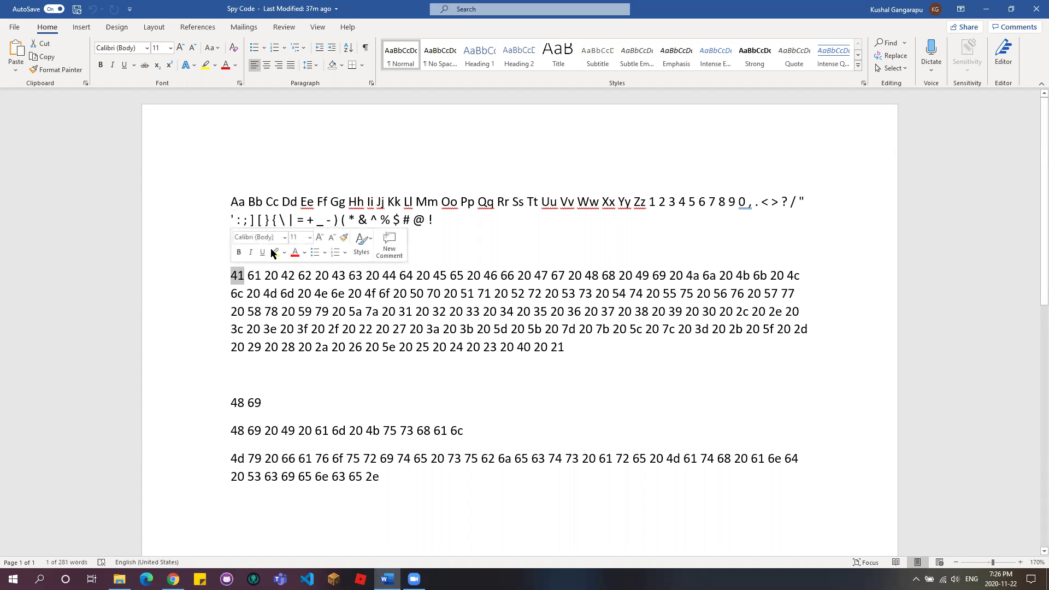
left_click(243, 203)
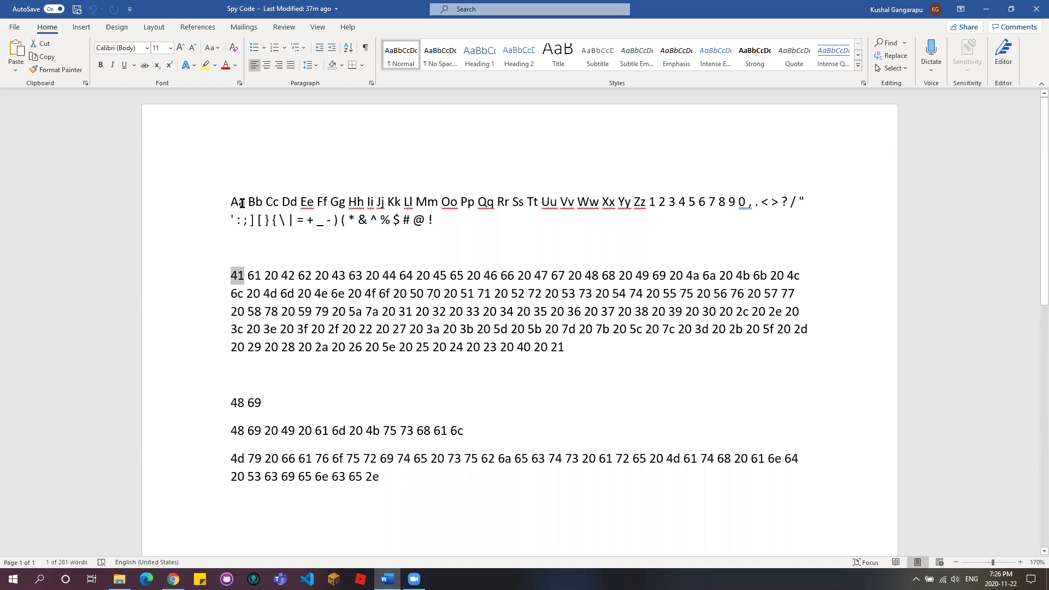
left_click_drag(242, 203, 239, 202)
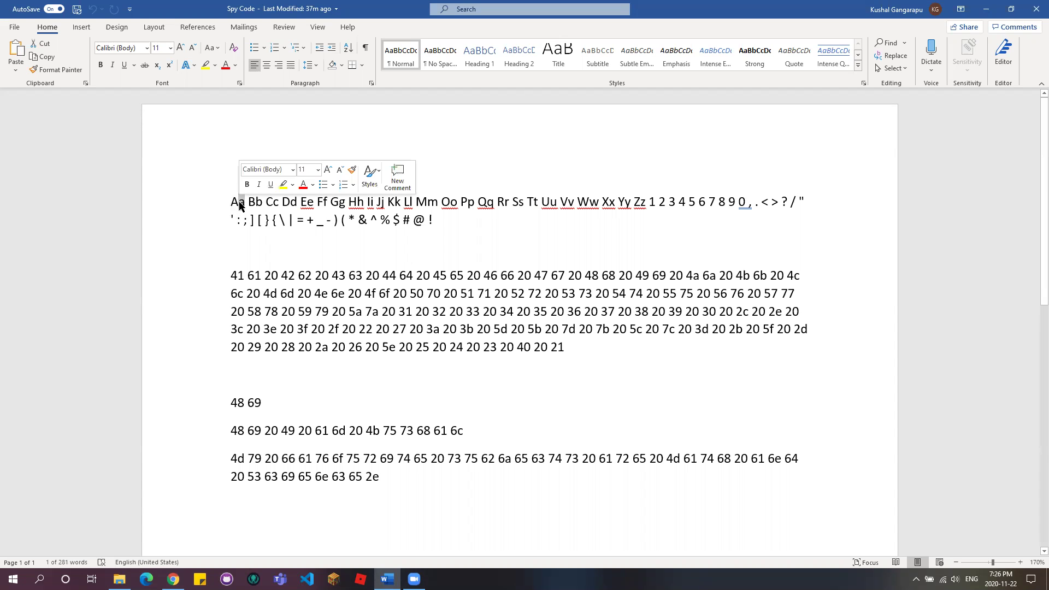
left_click_drag(264, 276, 249, 276)
left_click(248, 276)
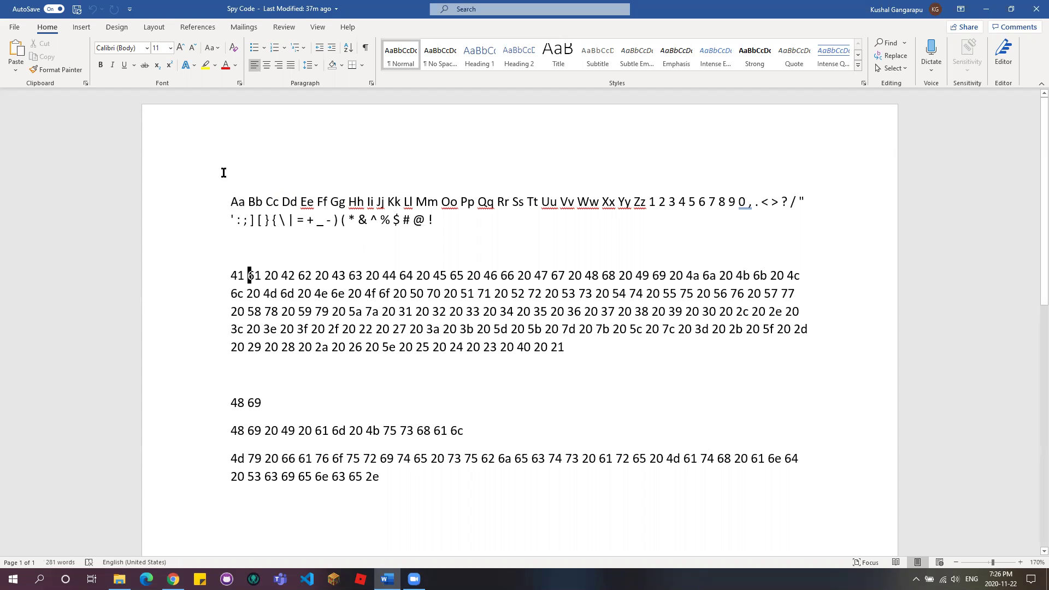
left_click(248, 199)
double_click(273, 275)
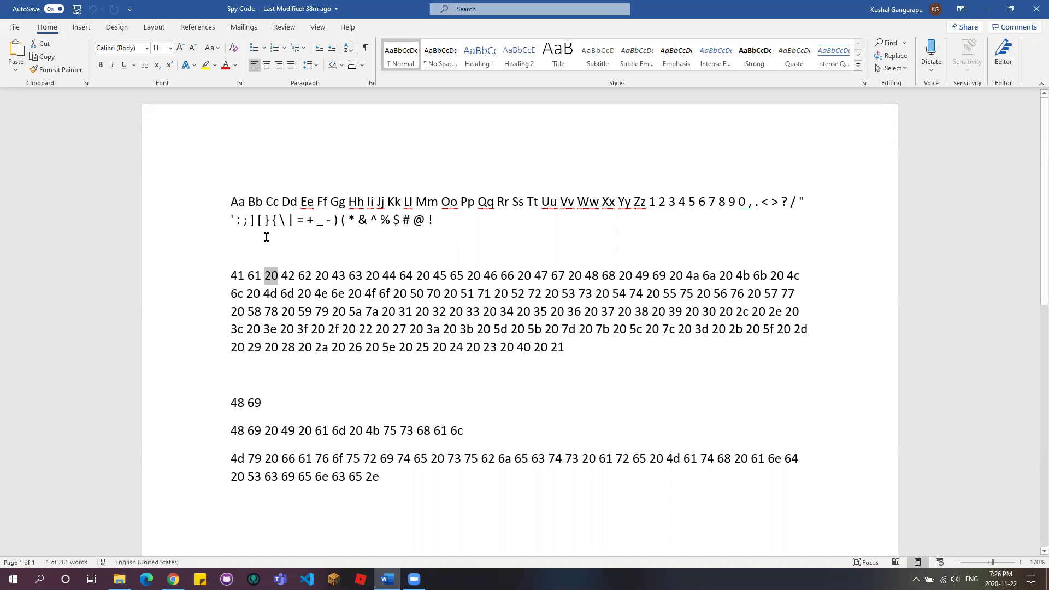
left_click_drag(229, 202, 649, 335)
left_click_drag(436, 222, 206, 204)
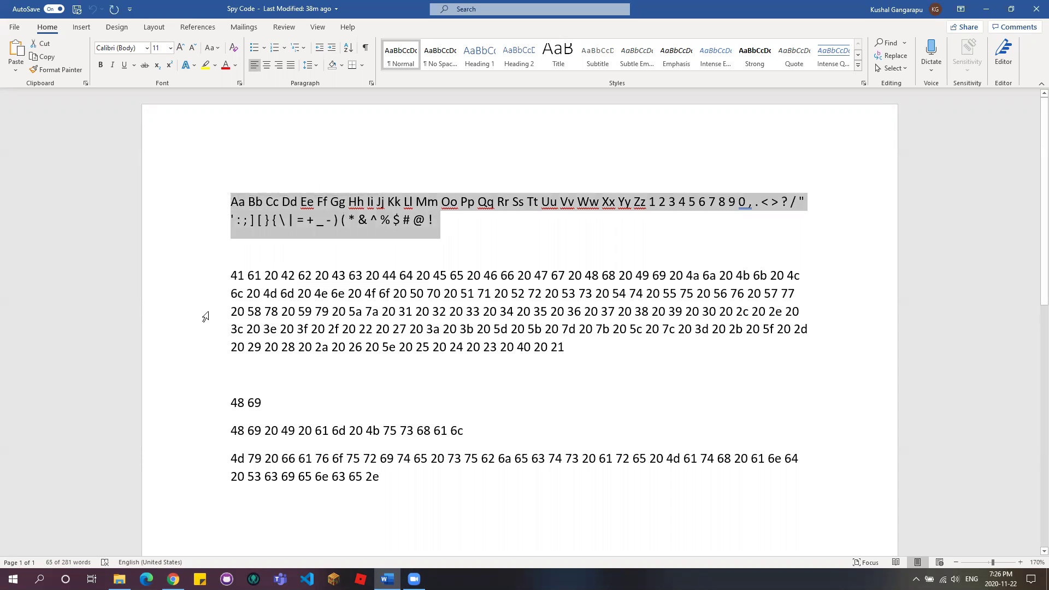
- Replace Cryptii's sample input text with the pasted letters-and-symbols line
left_click(173, 579)
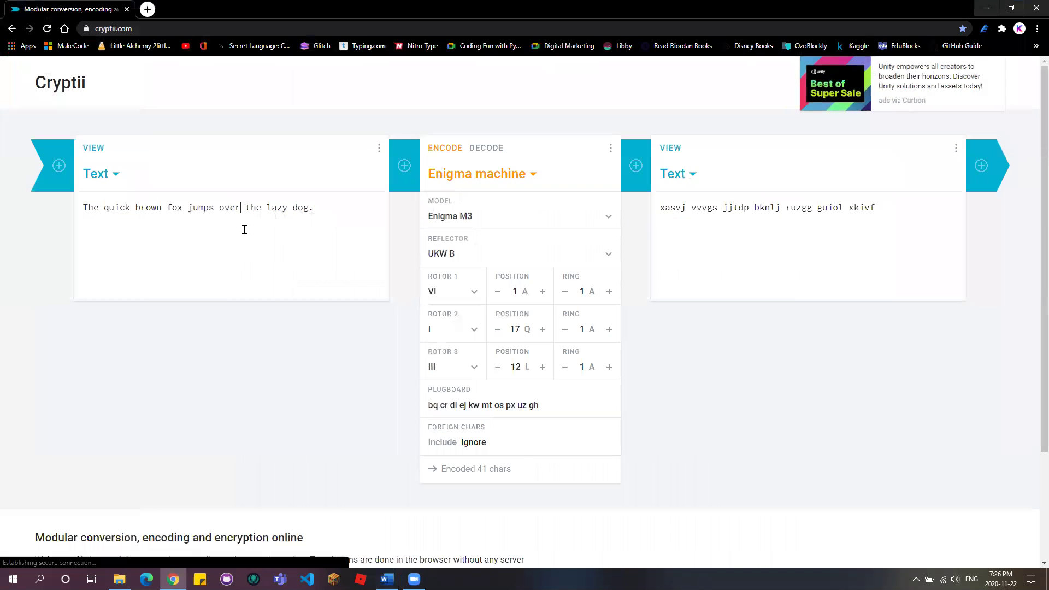
key("ctrl+a")
key("ctrl+v")
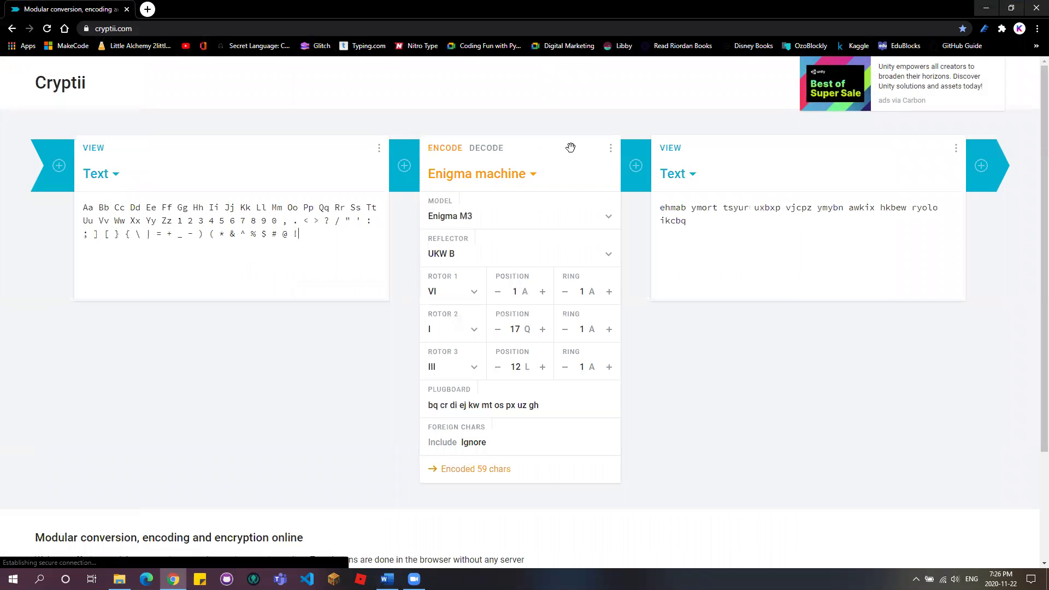
- Swap the Enigma machine encoder for Replace and show the output as hexadecimal Bytes
left_click(490, 176)
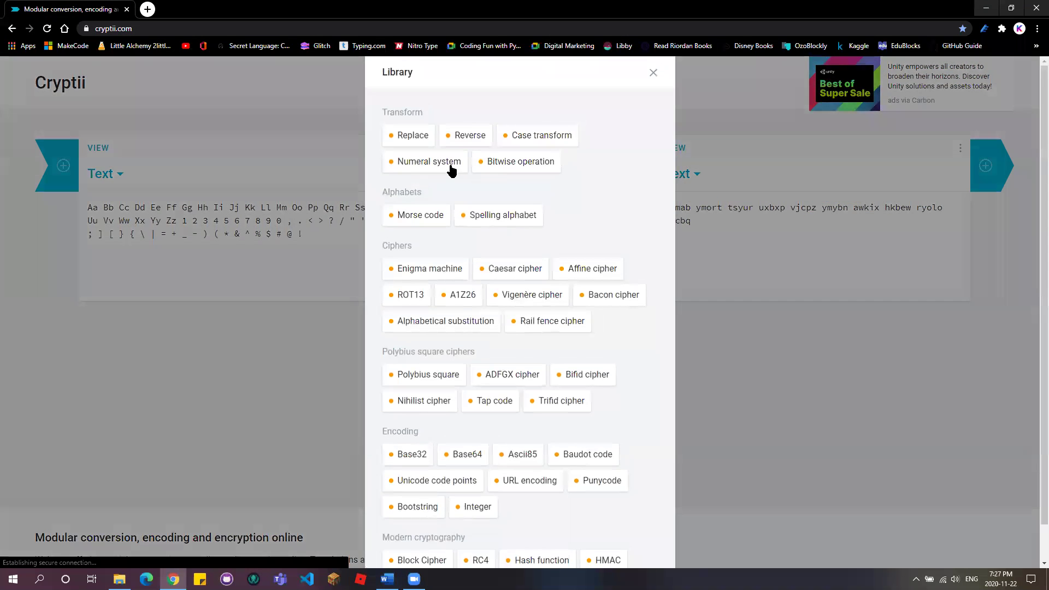
left_click(408, 137)
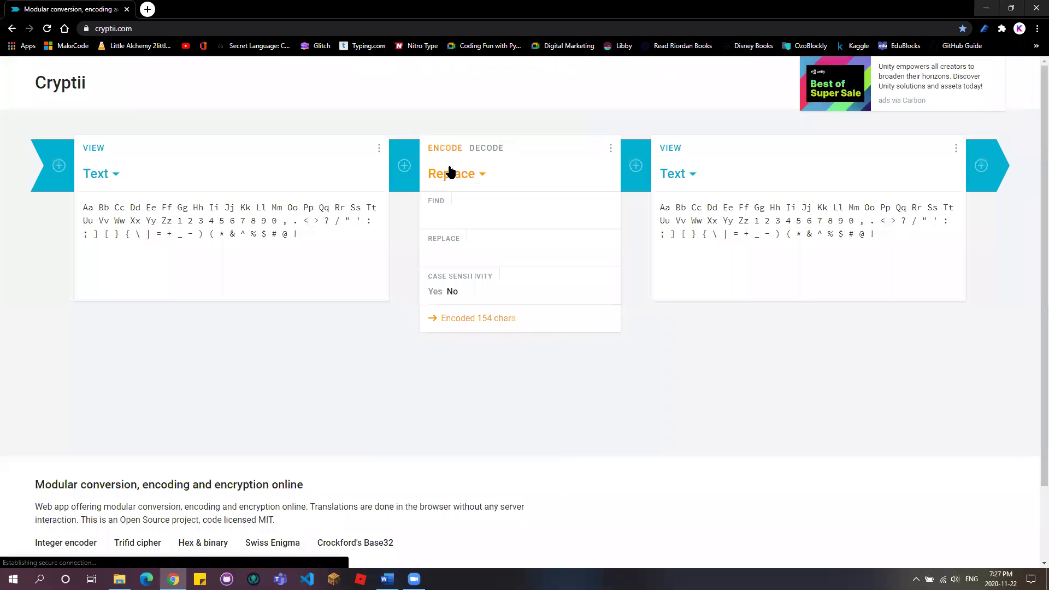
left_click(690, 176)
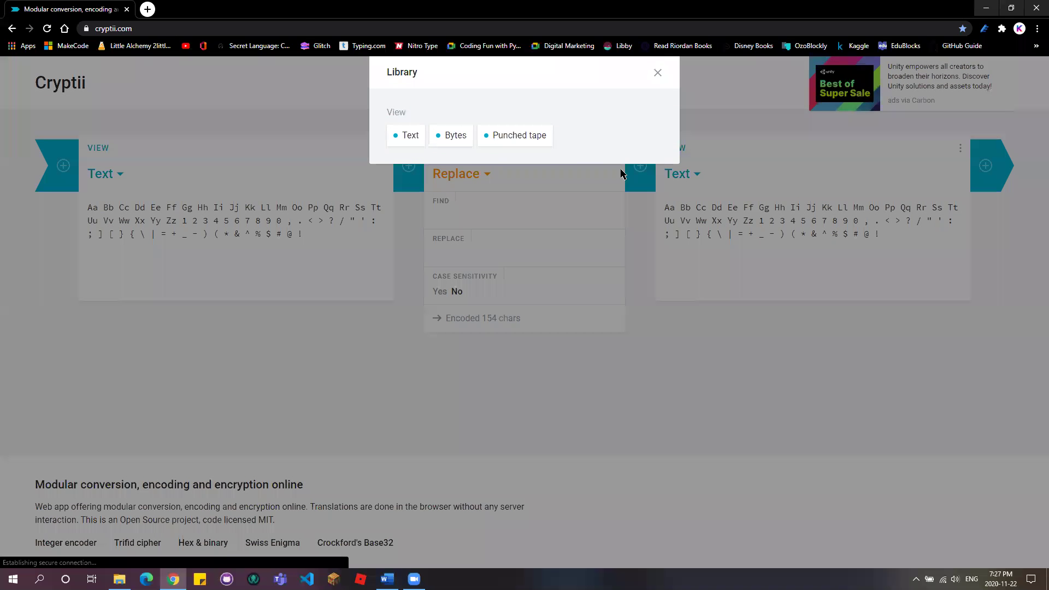
left_click(464, 143)
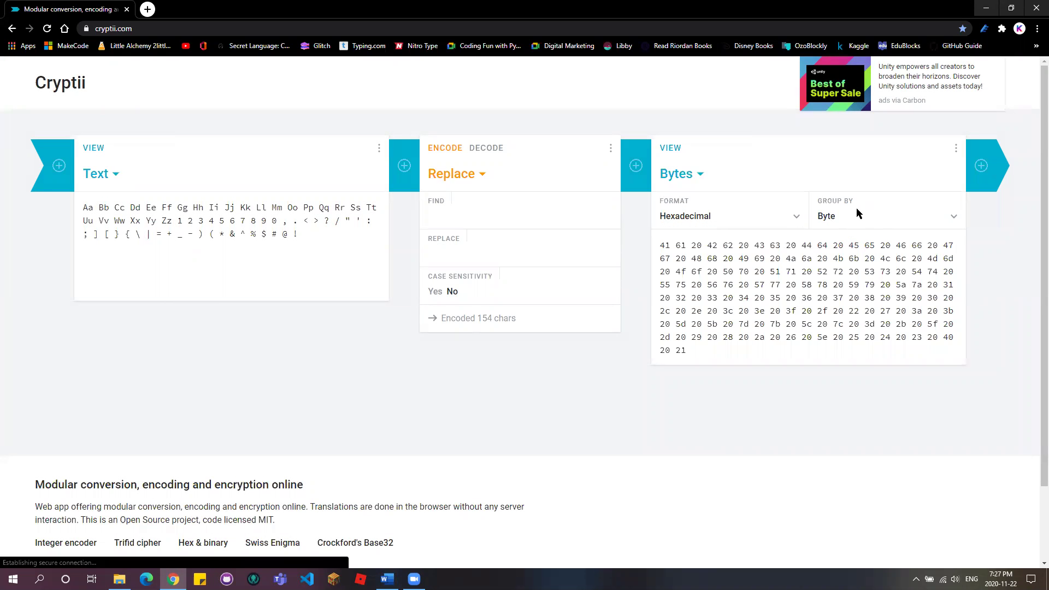
- Compare the input with its hex output and set the byte grouping to None
left_click_drag(687, 353, 658, 249)
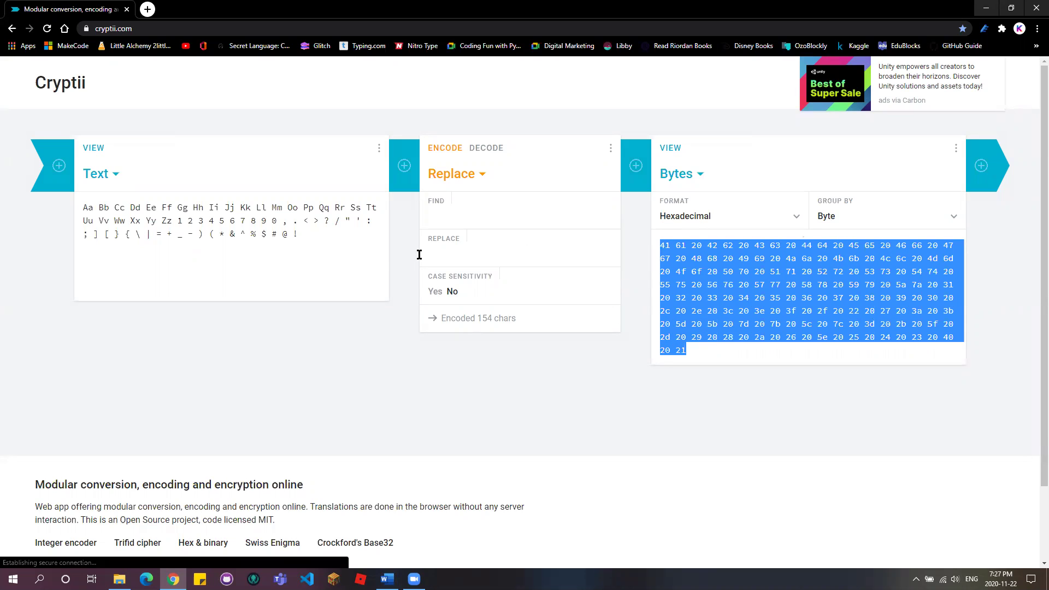
left_click_drag(301, 235, 129, 200)
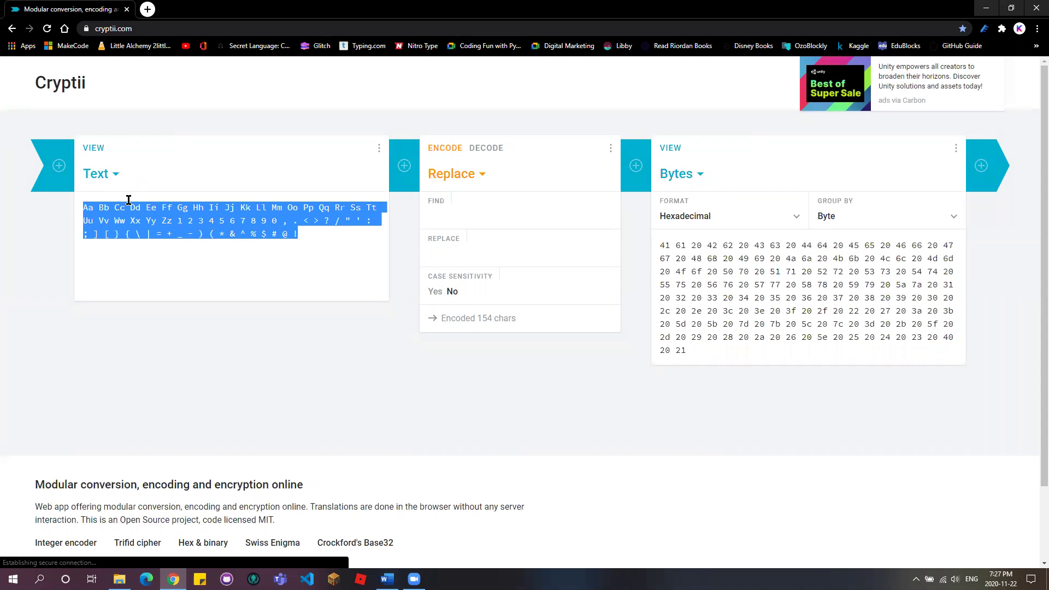
left_click(877, 220)
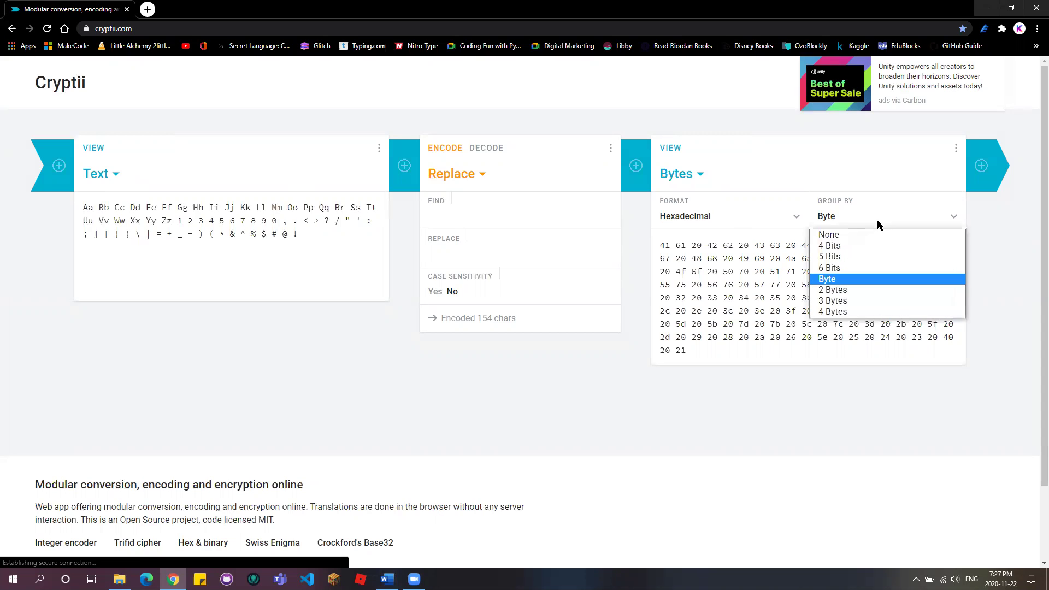
left_click(862, 235)
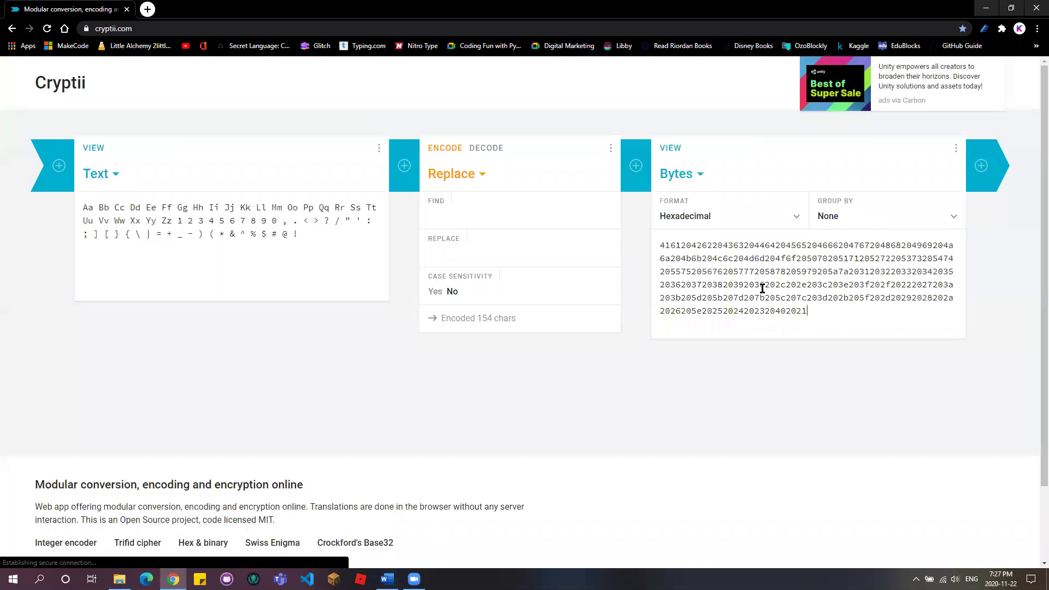
left_click_drag(762, 288, 638, 249)
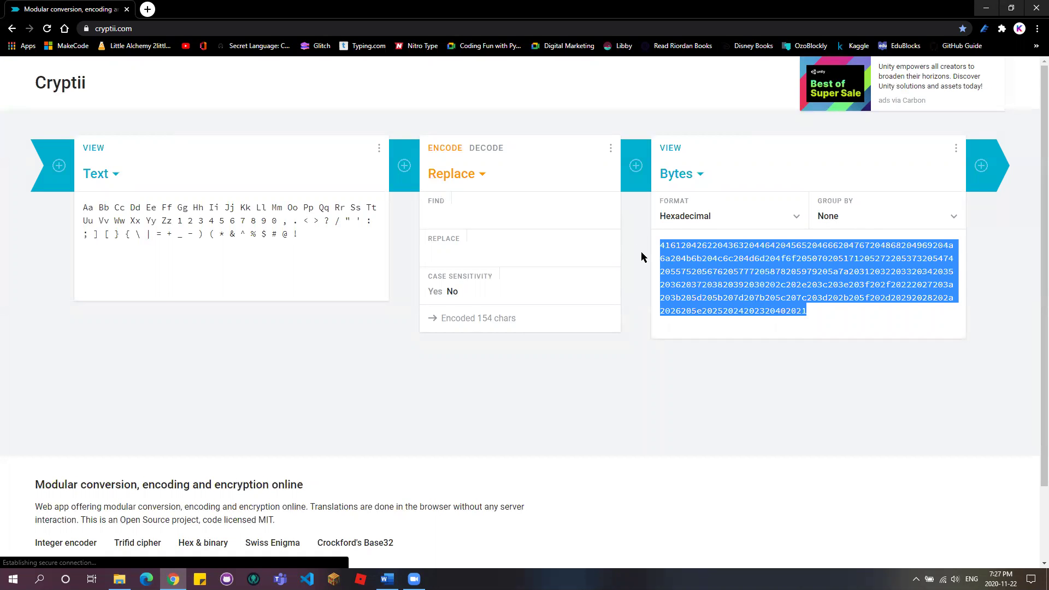
- Try grouping the output by 4-bit, 5-bit, 6-bit, 2-byte, 3-byte and 4-byte chunks
left_click(920, 216)
left_click(878, 242)
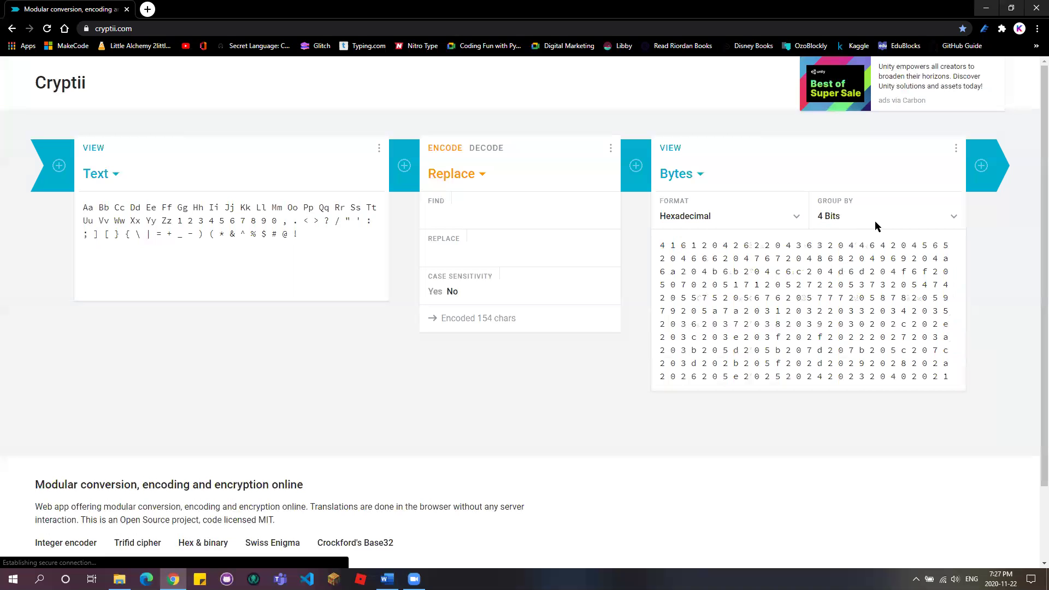
left_click(881, 213)
left_click(831, 256)
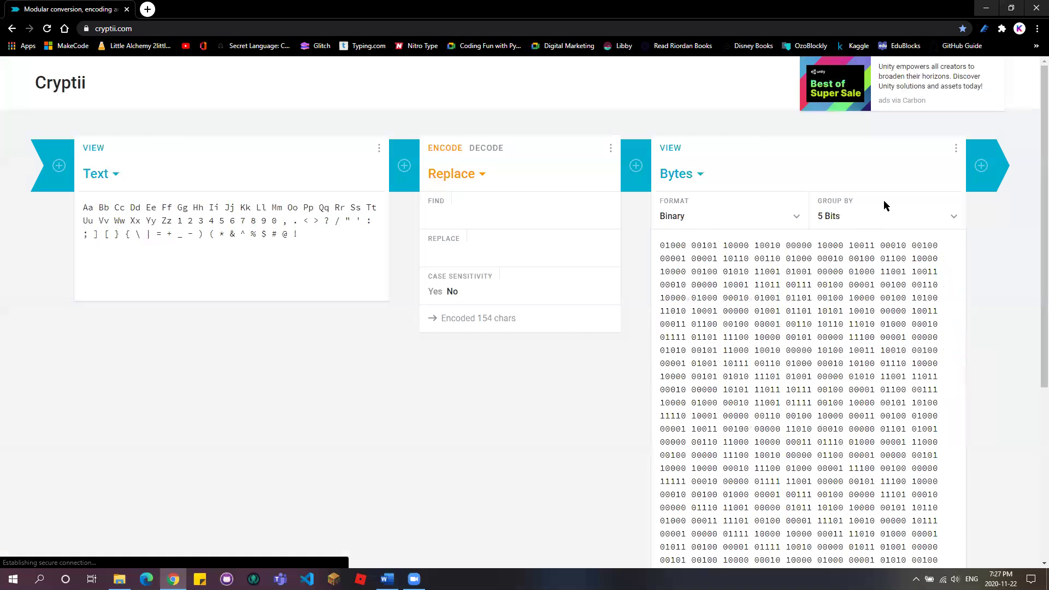
left_click(856, 216)
left_click(852, 270)
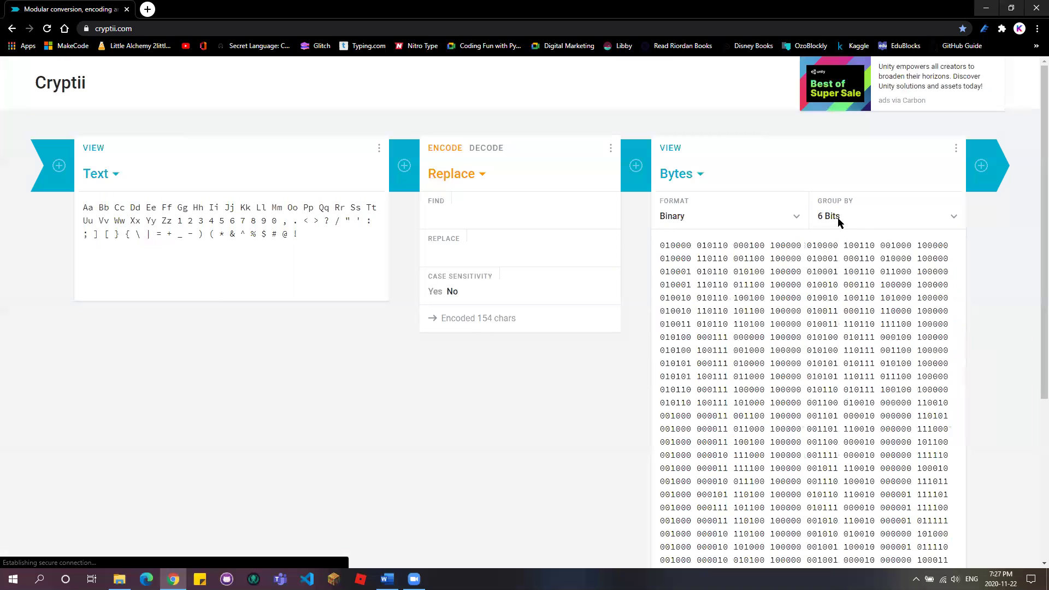
left_click(840, 219)
left_click(833, 290)
left_click(848, 221)
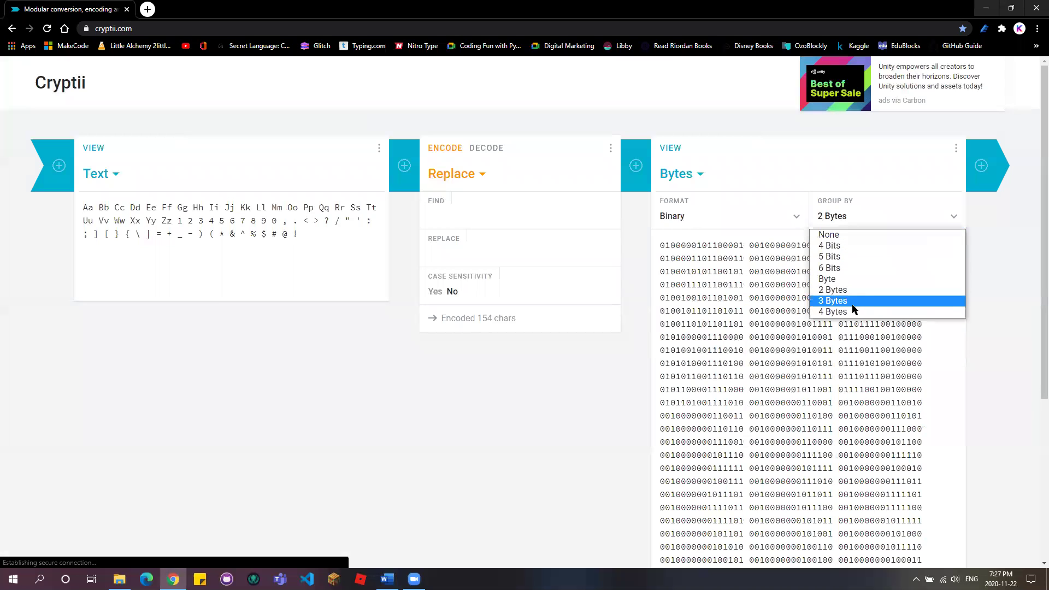
left_click(853, 310)
left_click(860, 208)
left_click(846, 302)
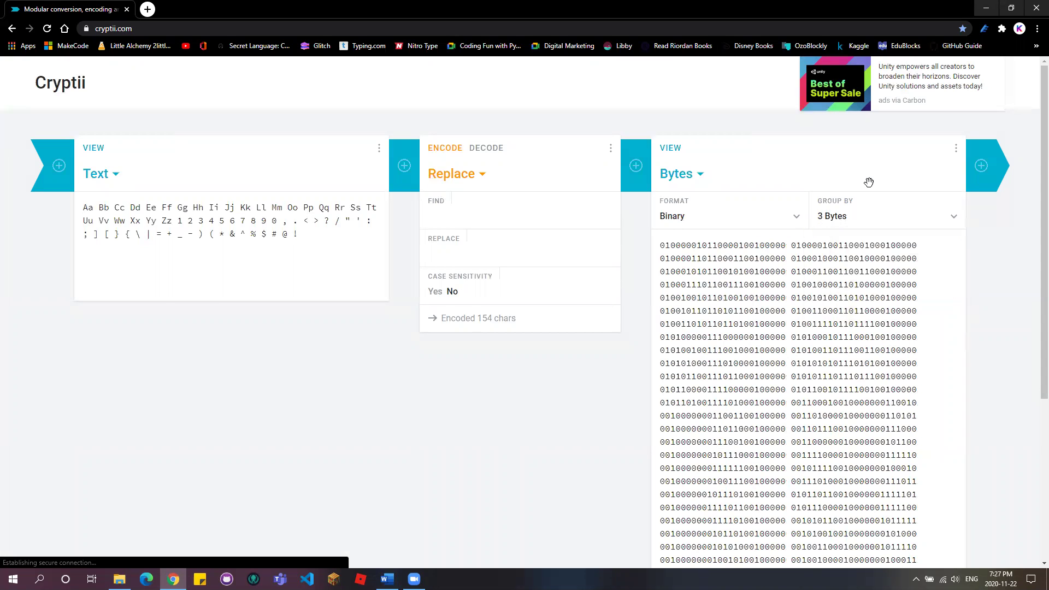
left_click(861, 212)
left_click(817, 316)
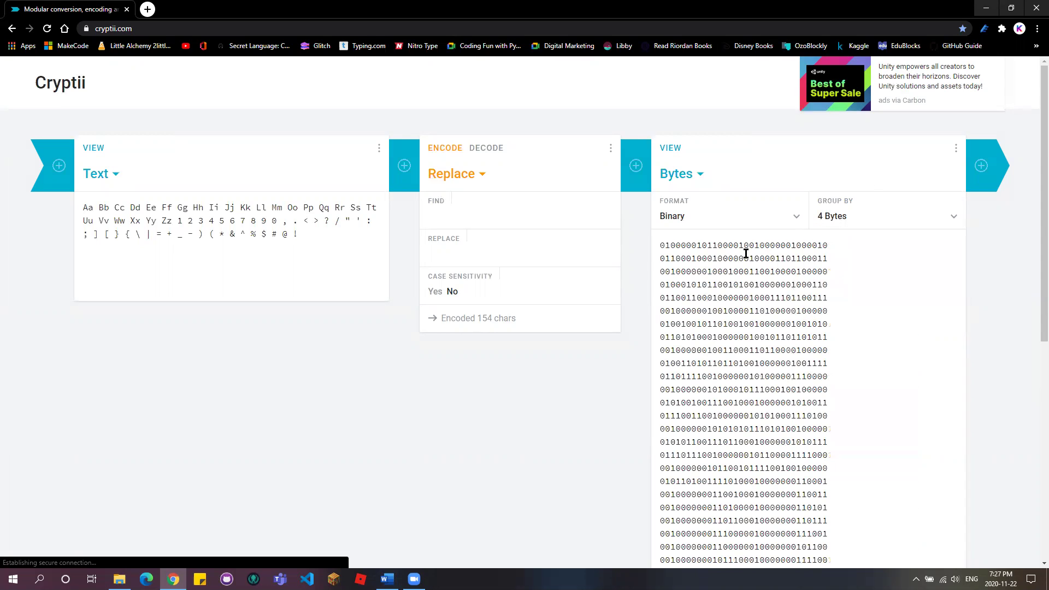
- Set the Bytes format to Binary with Group By set to None
left_click(673, 213)
left_click(671, 231)
left_click(836, 217)
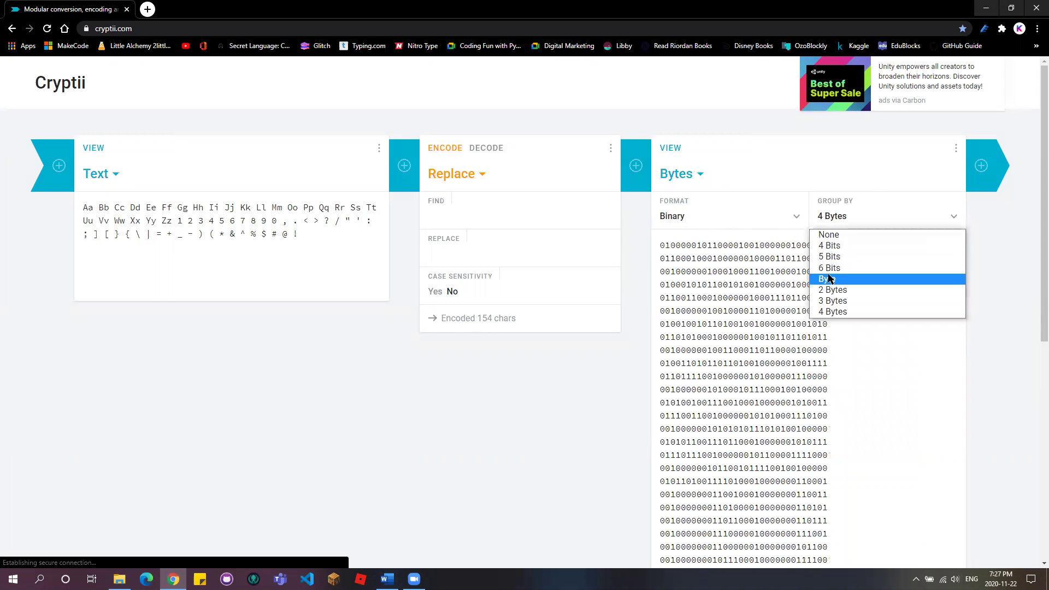
left_click(827, 235)
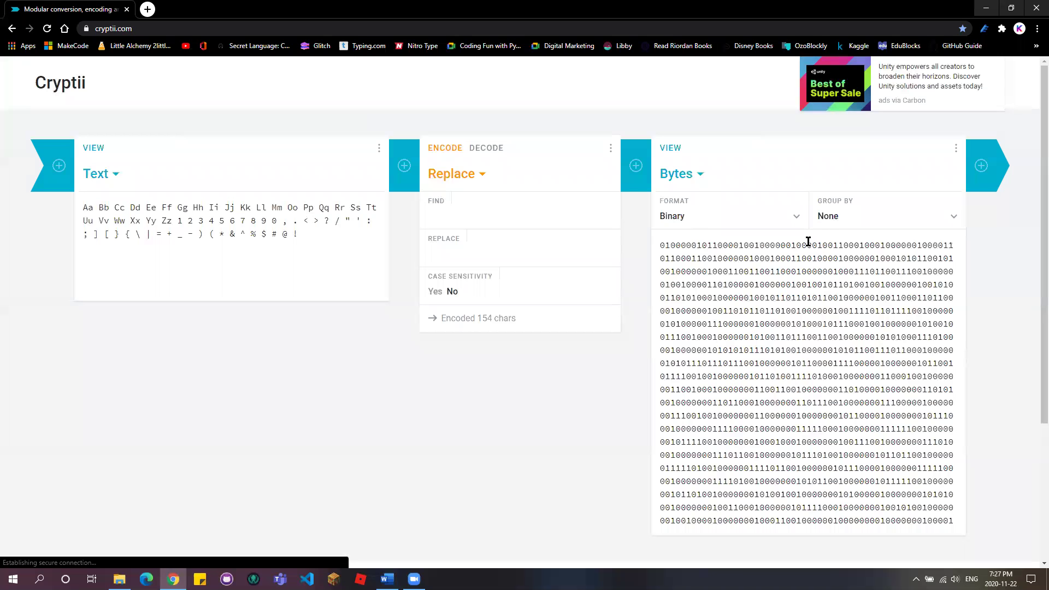
- Swap the Replace step for Reverse by Character and inspect the resulting binary output
left_click_drag(854, 428, 872, 441)
left_click(938, 495)
left_click(455, 176)
left_click(470, 135)
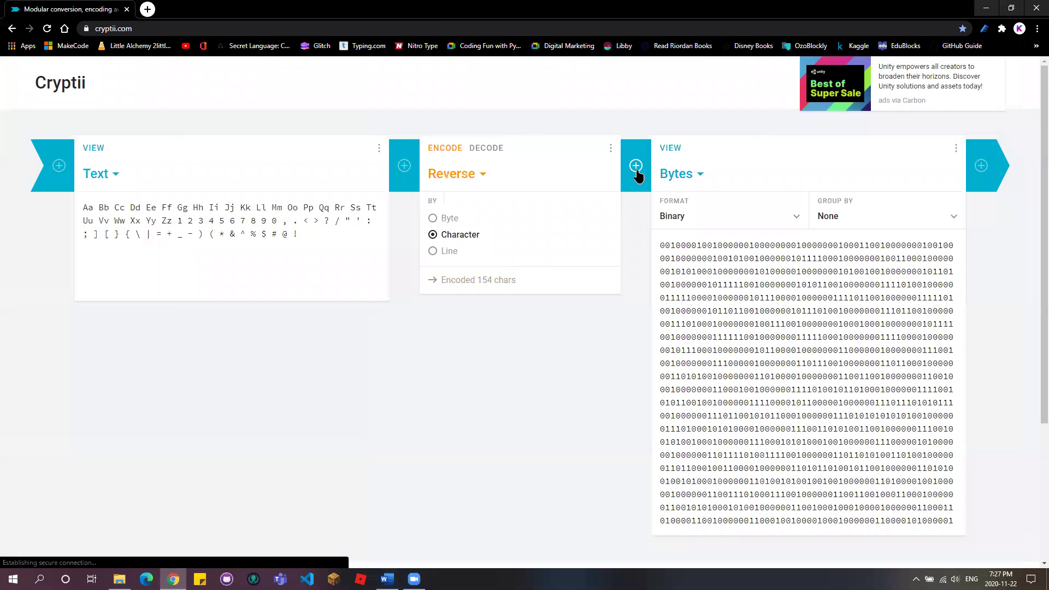
left_click(856, 225)
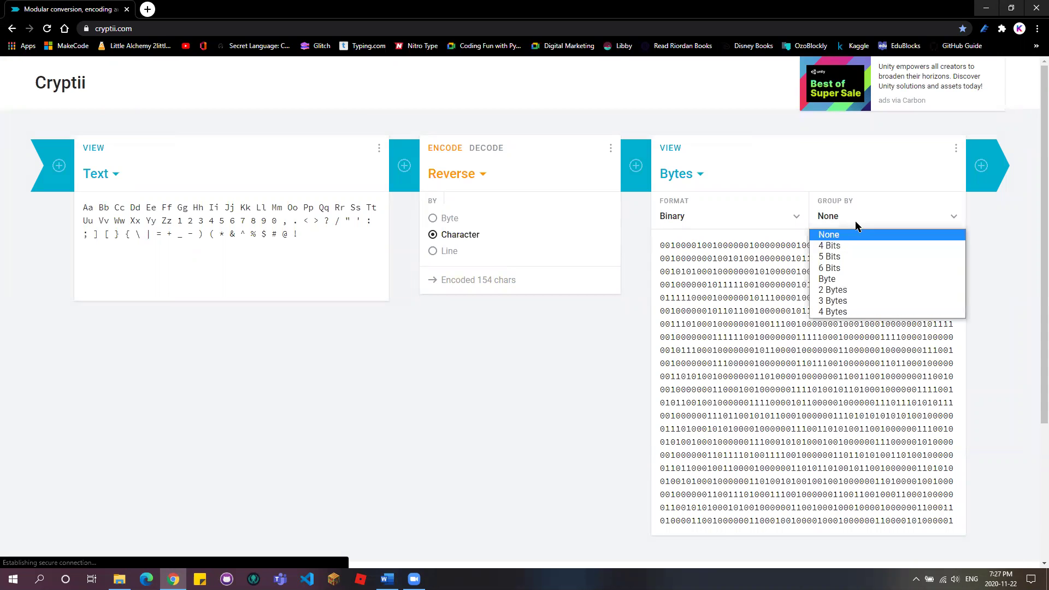
left_click(923, 481)
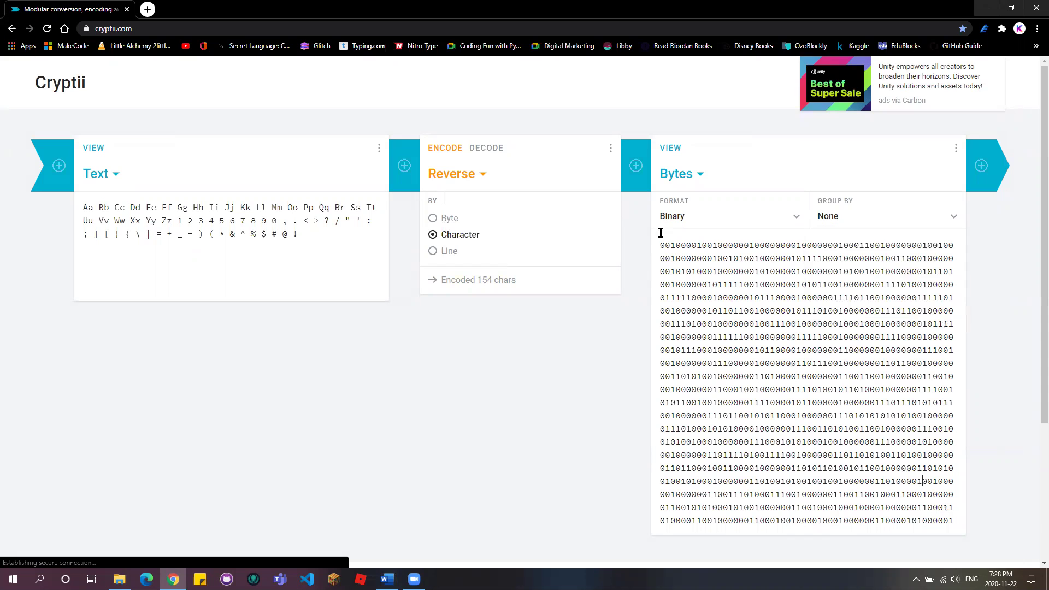
left_click_drag(663, 245, 972, 536)
- Toggle the middle step between Decode and Encode, then change it to Case transform
left_click(489, 154)
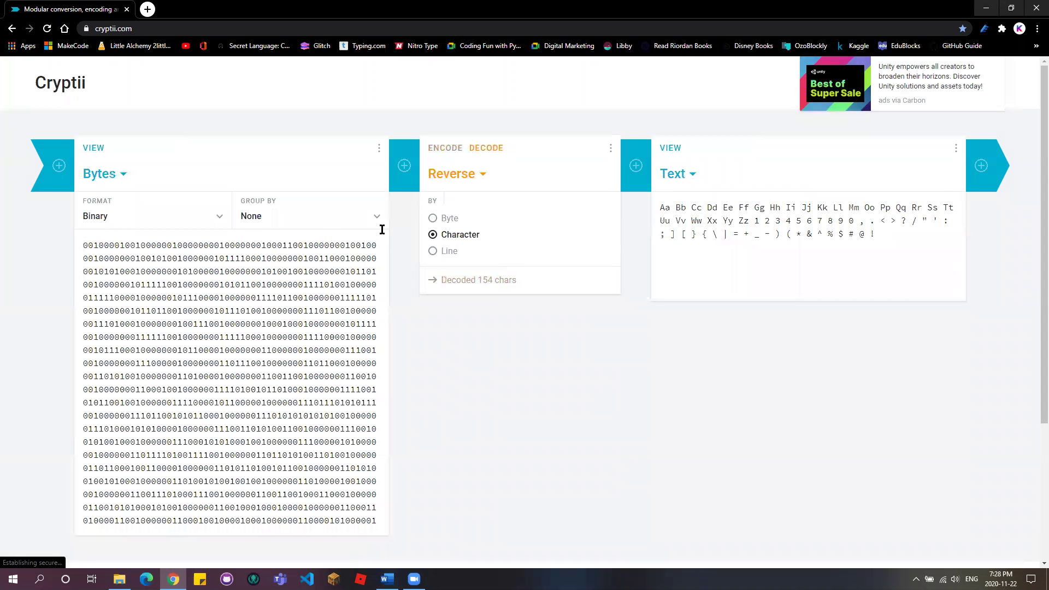
left_click(456, 154)
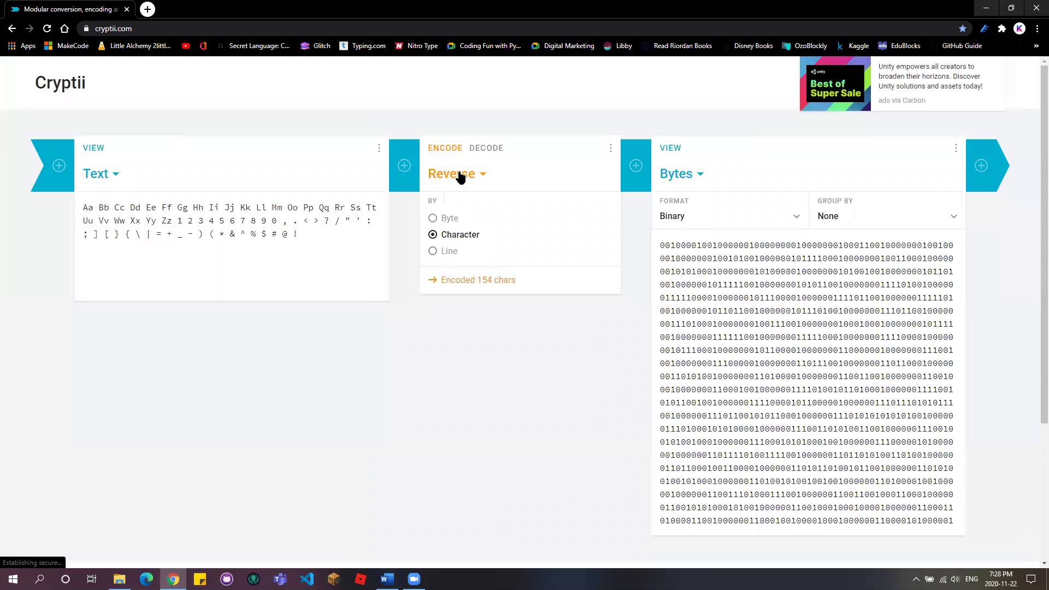
left_click(463, 173)
scroll(519, 328, "down", 1)
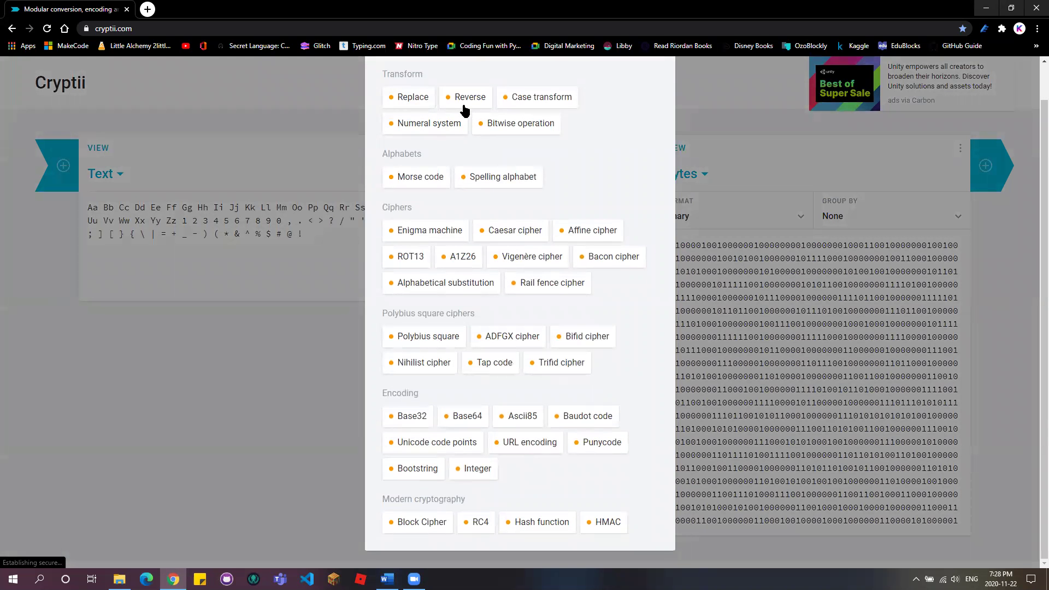
left_click(538, 98)
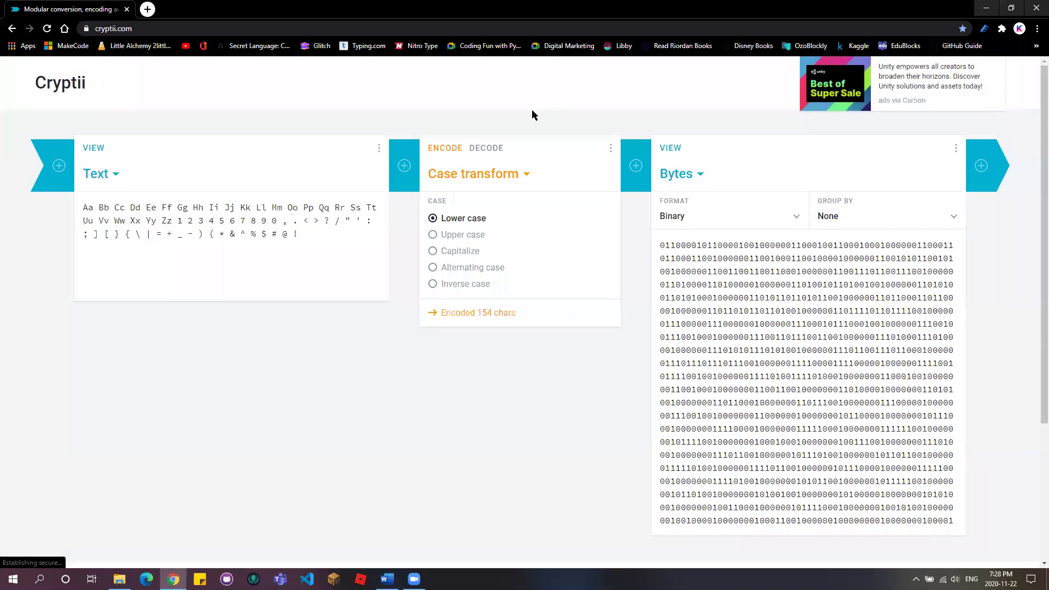
- Try Upper, Capitalize, Alternating and Inverse case, then switch the step to Numeral system
left_click(434, 235)
left_click(433, 252)
left_click(434, 268)
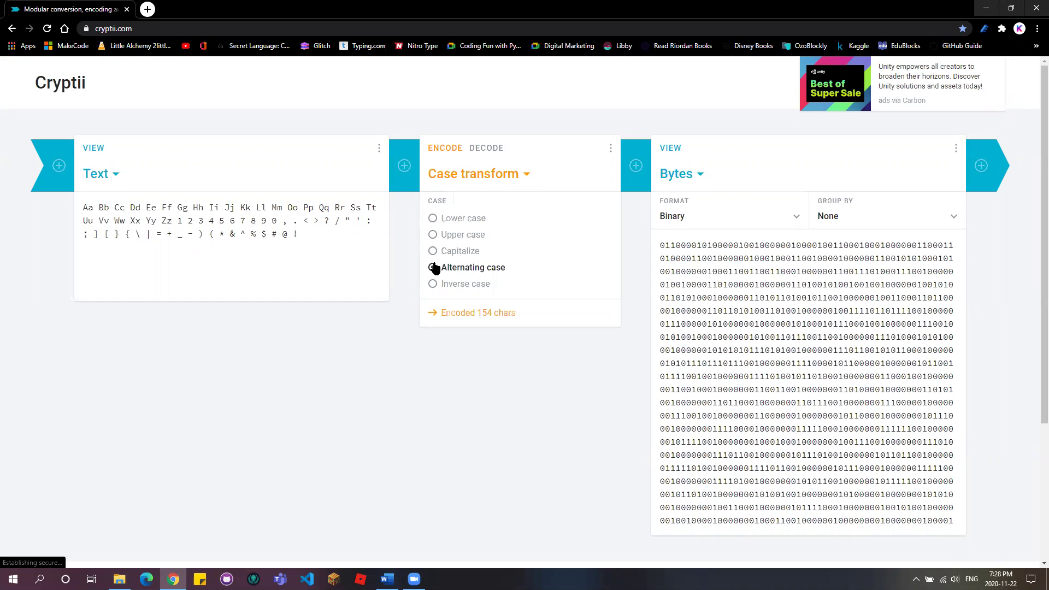
left_click(433, 284)
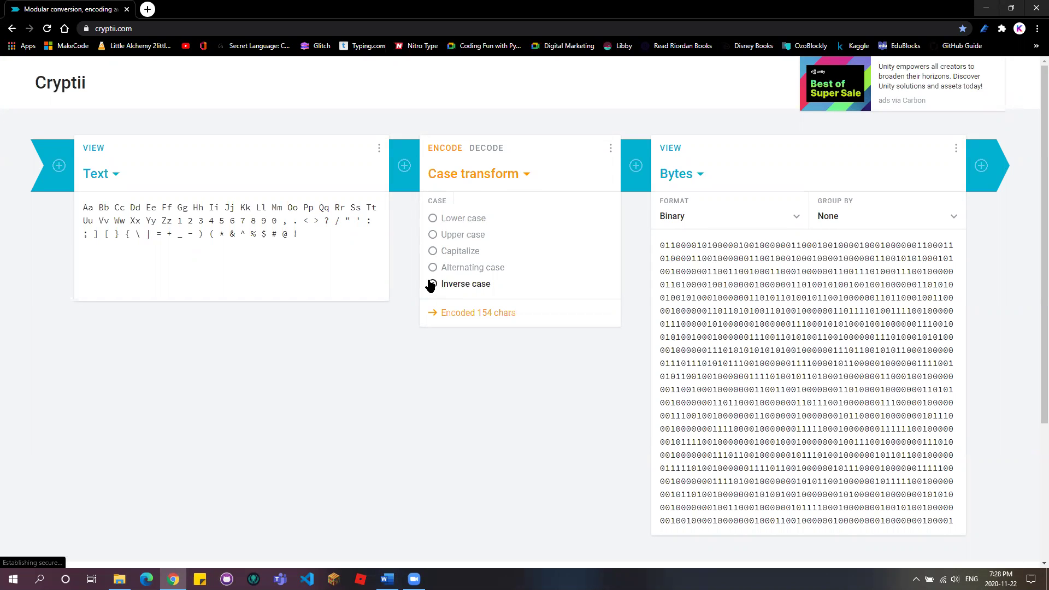
left_click(458, 175)
left_click(448, 164)
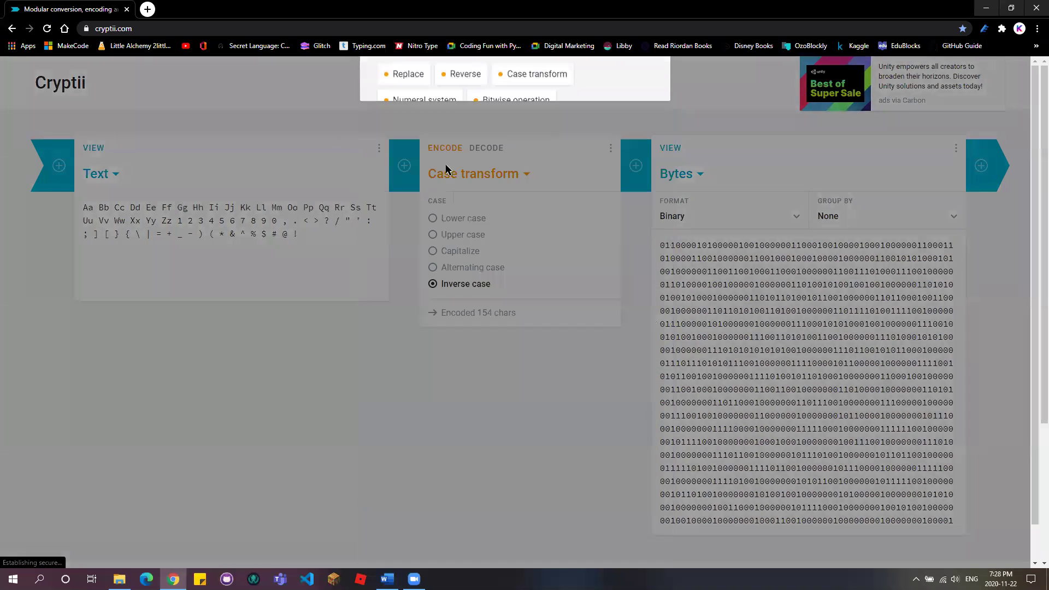
- With hexadecimal output, try Numeral system conversions from octal, hex, decimal, binary to decimal, octal, binary, Roman
left_click(433, 236)
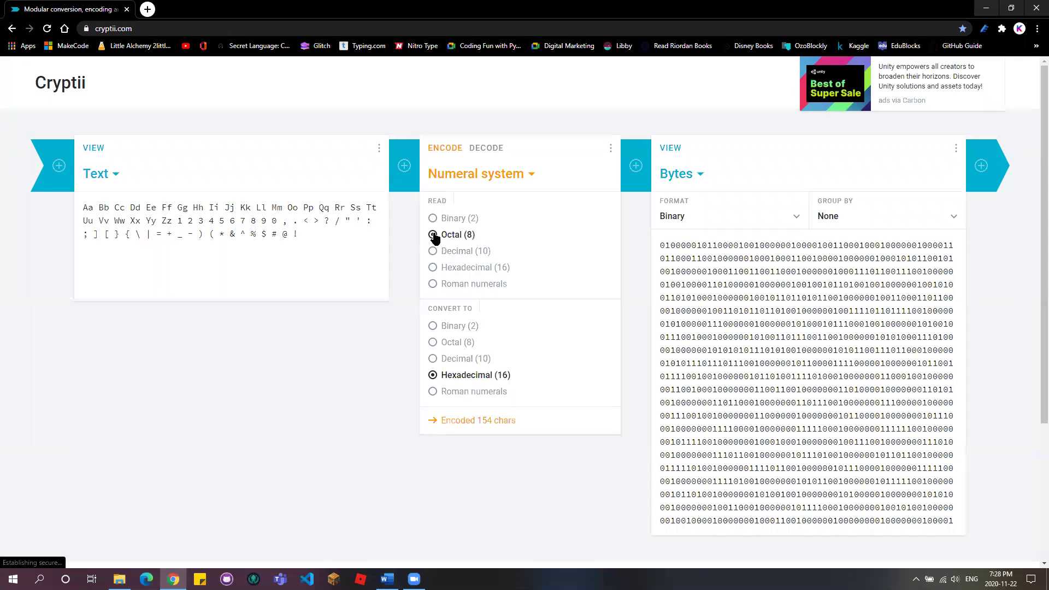
left_click(738, 215)
left_click(715, 244)
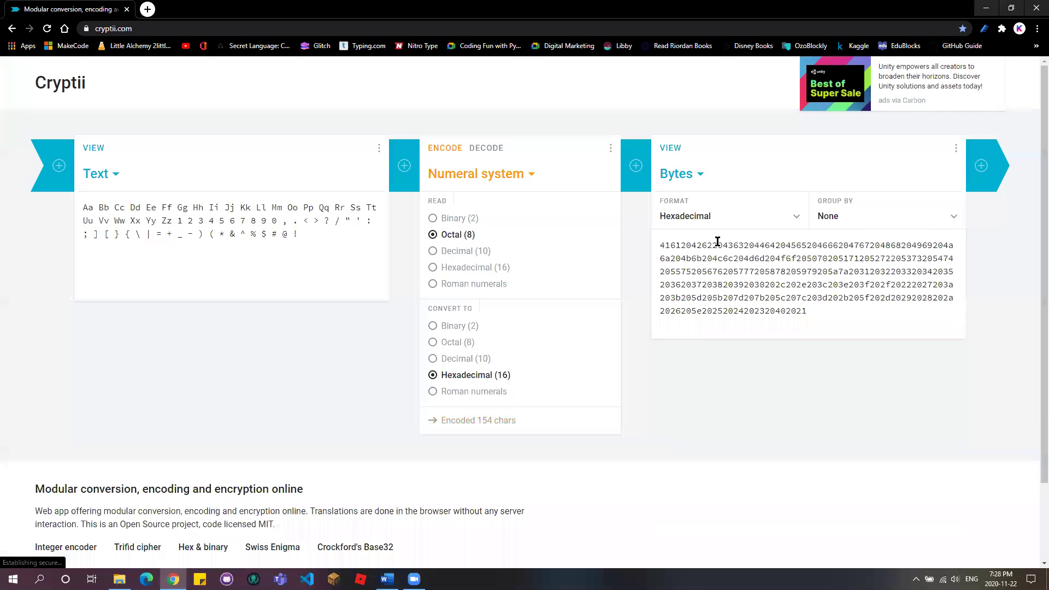
left_click(433, 268)
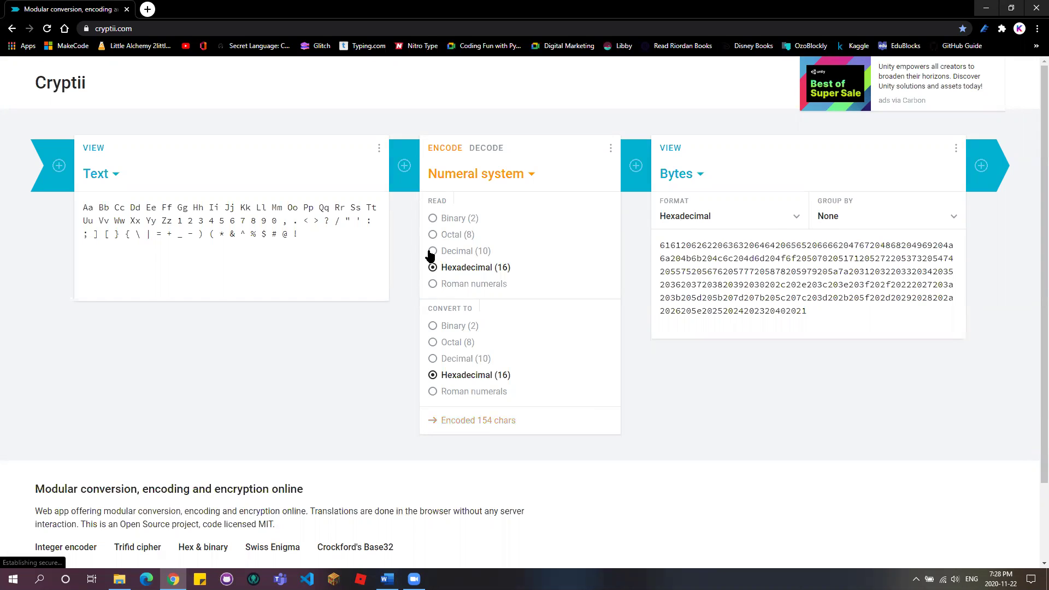
left_click(433, 251)
left_click(431, 235)
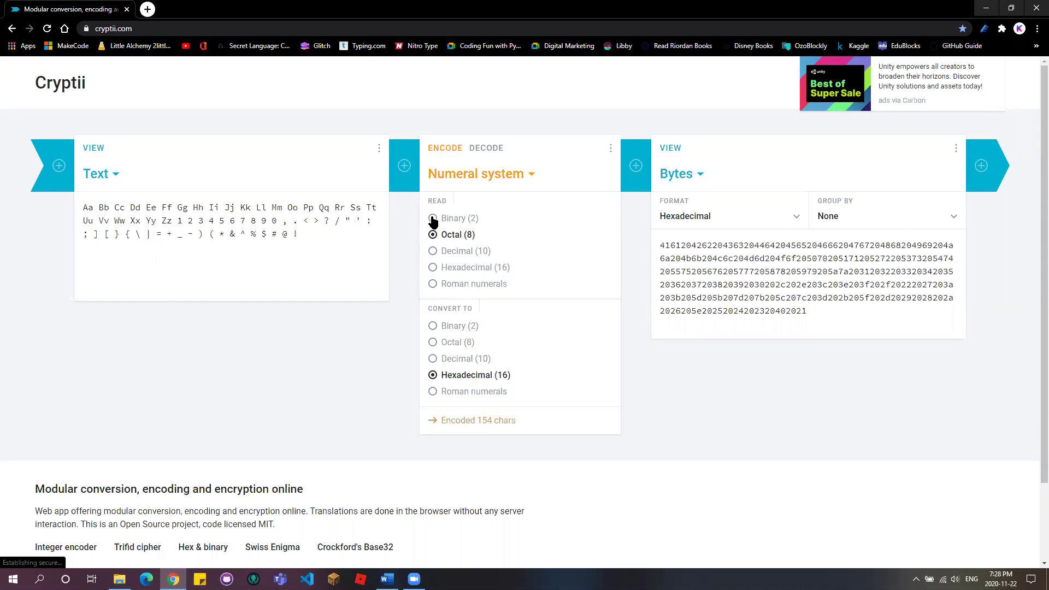
left_click(433, 219)
left_click(432, 359)
left_click(433, 343)
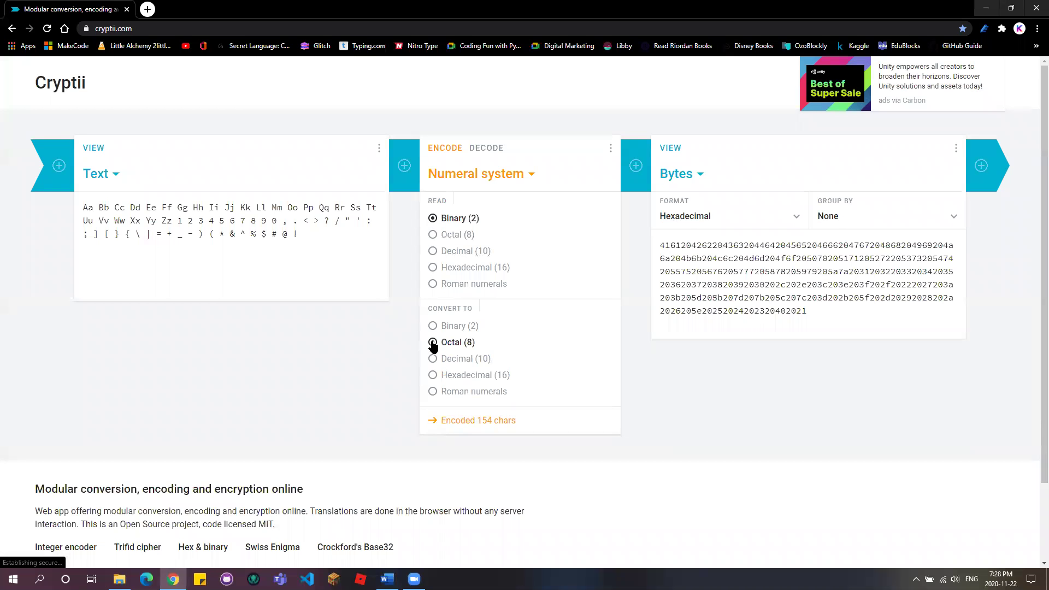
left_click(433, 327)
left_click(433, 392)
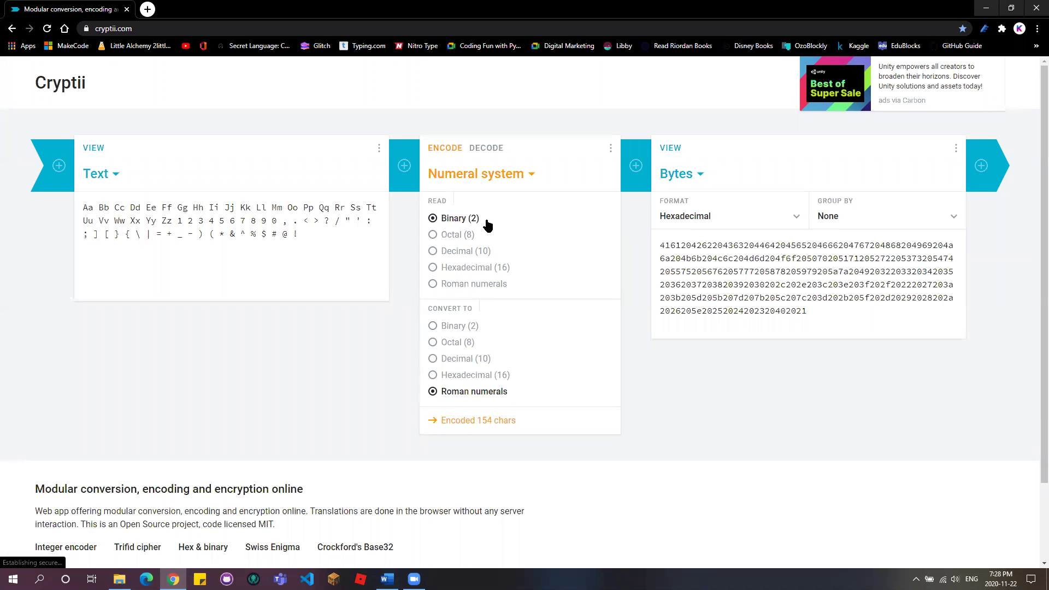
- Try Bitwise operation with AND, OR, XOR, NAND and NXOR, then make the step Reverse
left_click(488, 172)
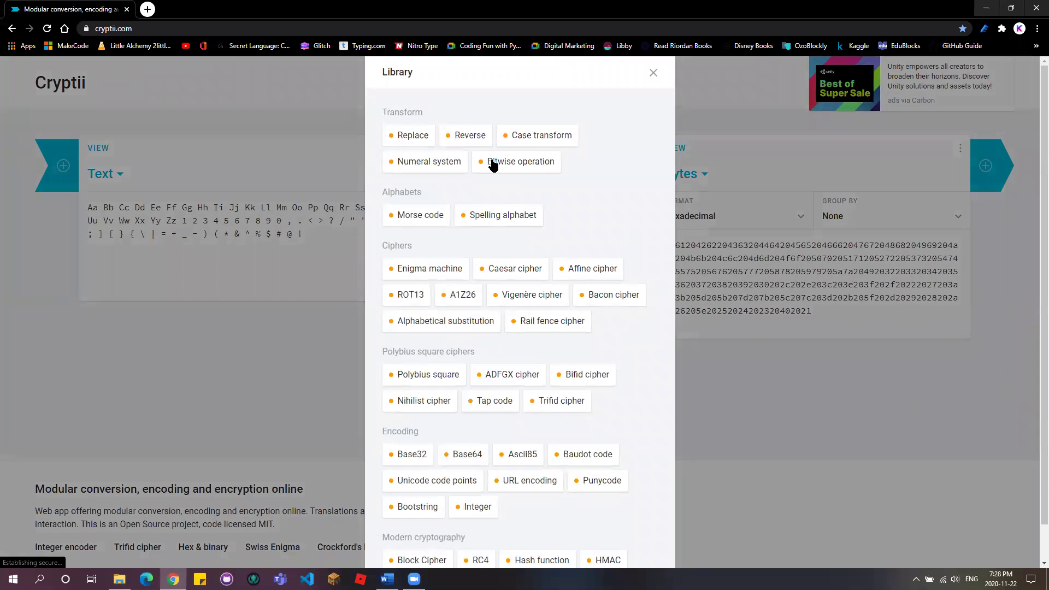
left_click(494, 162)
left_click(432, 235)
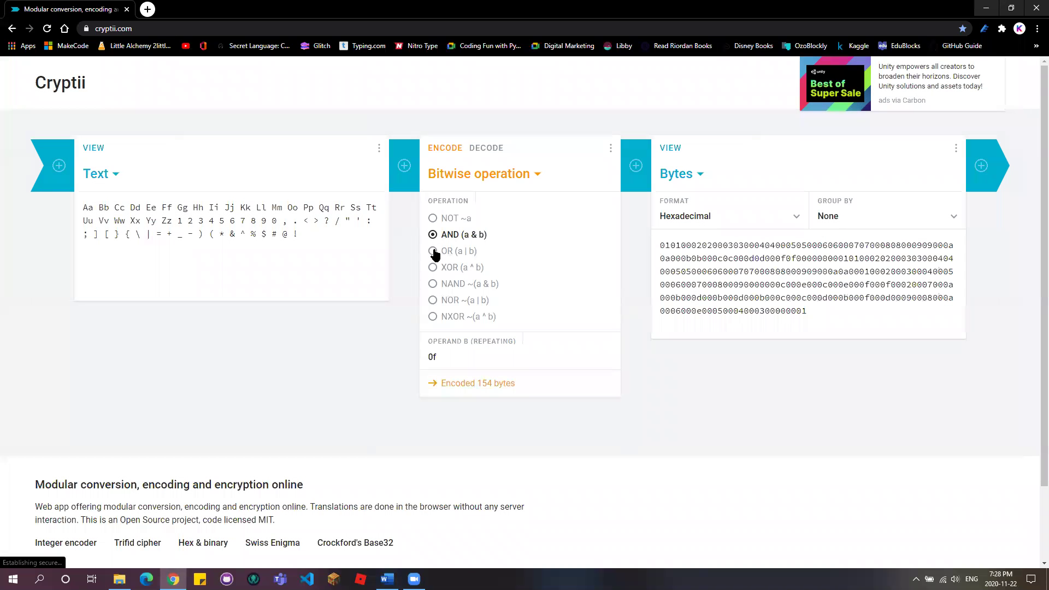
left_click(433, 251)
left_click(432, 268)
left_click(433, 284)
left_click(432, 316)
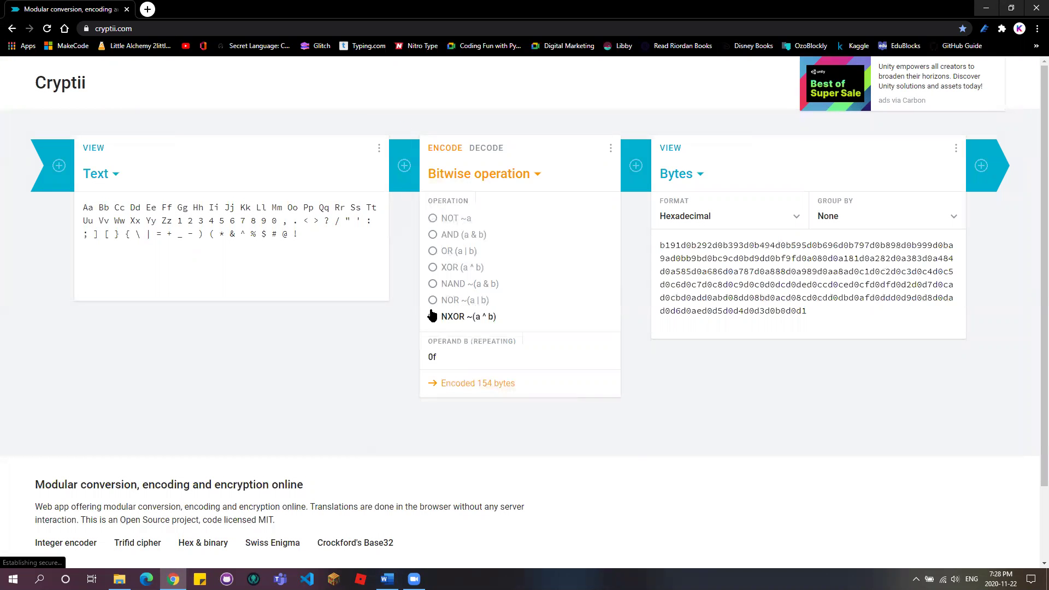
left_click(488, 175)
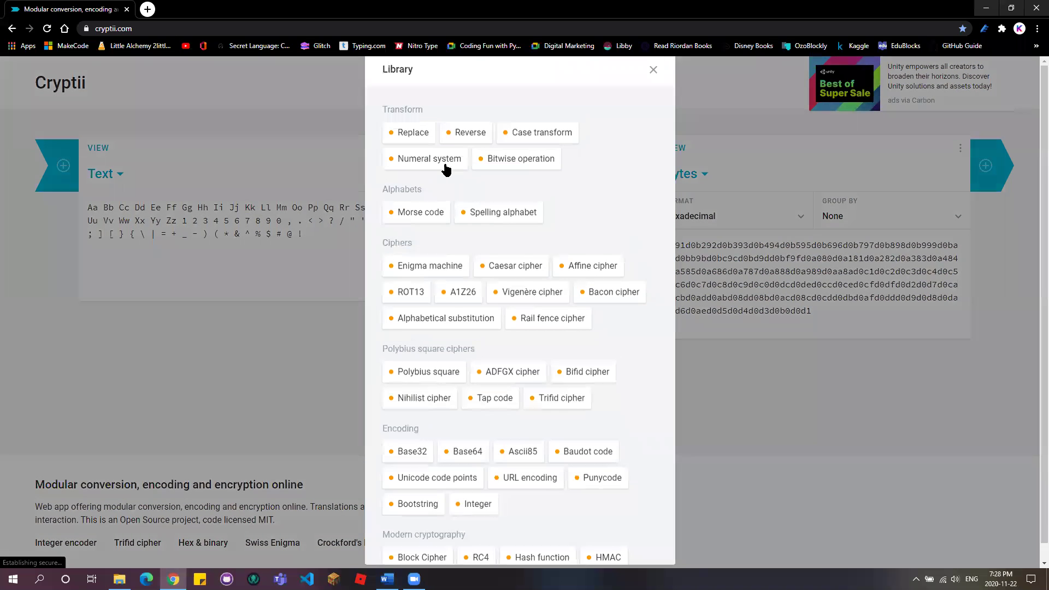
left_click(713, 186)
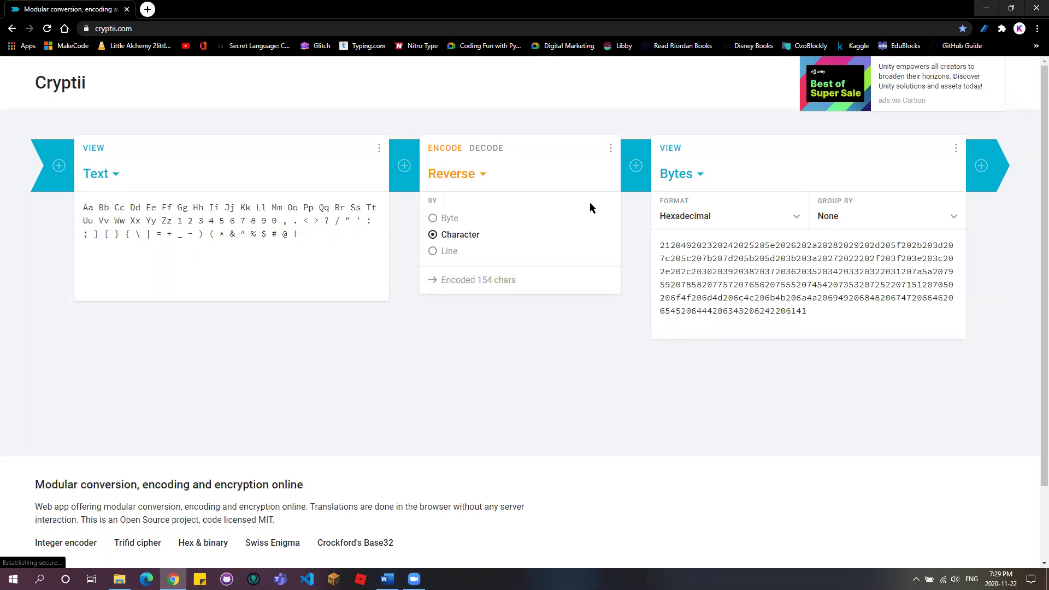
- Back in Spy Code, inspect the three hex messages, the 48 69 line and the first hex line
mouse_move(387, 579)
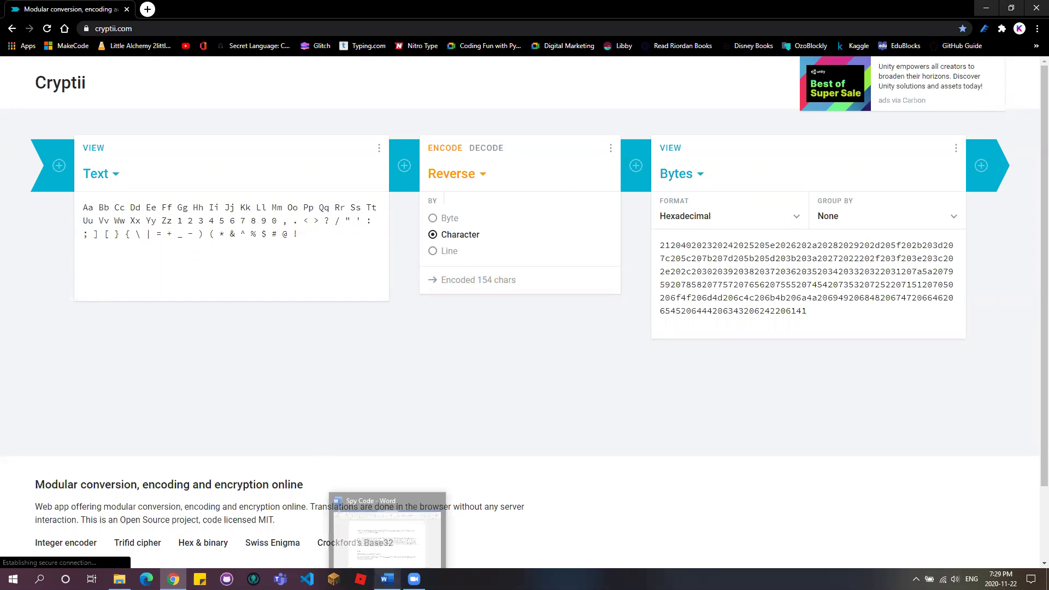
left_click(390, 516)
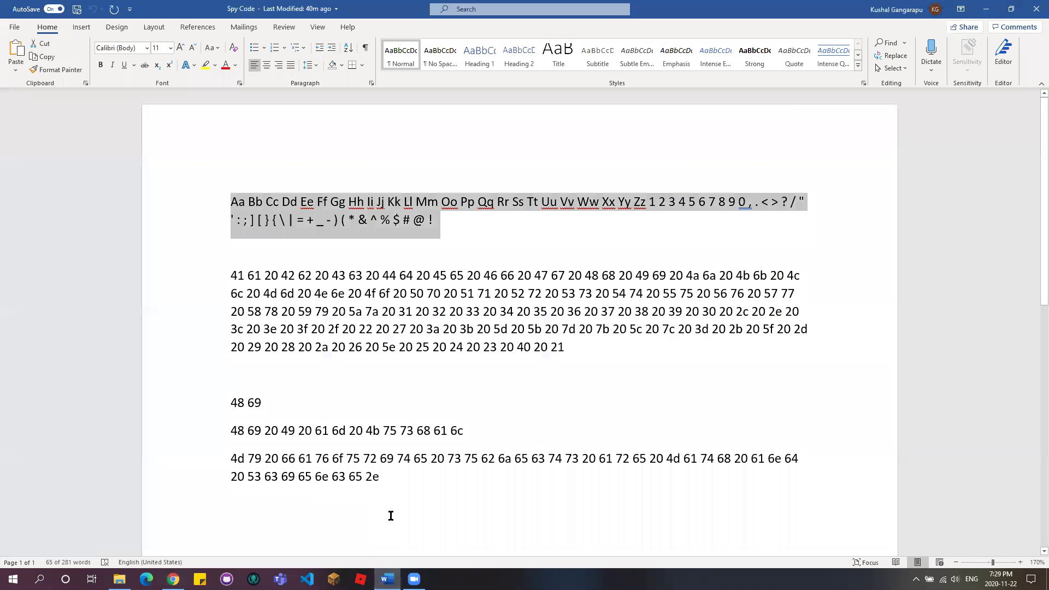
left_click_drag(389, 475, 191, 407)
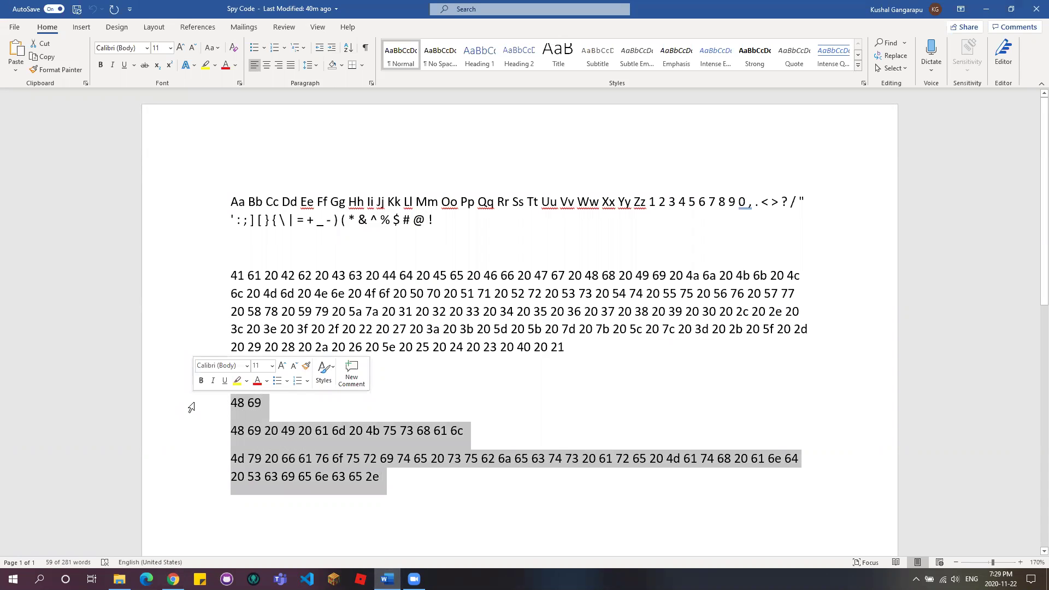
left_click(390, 491)
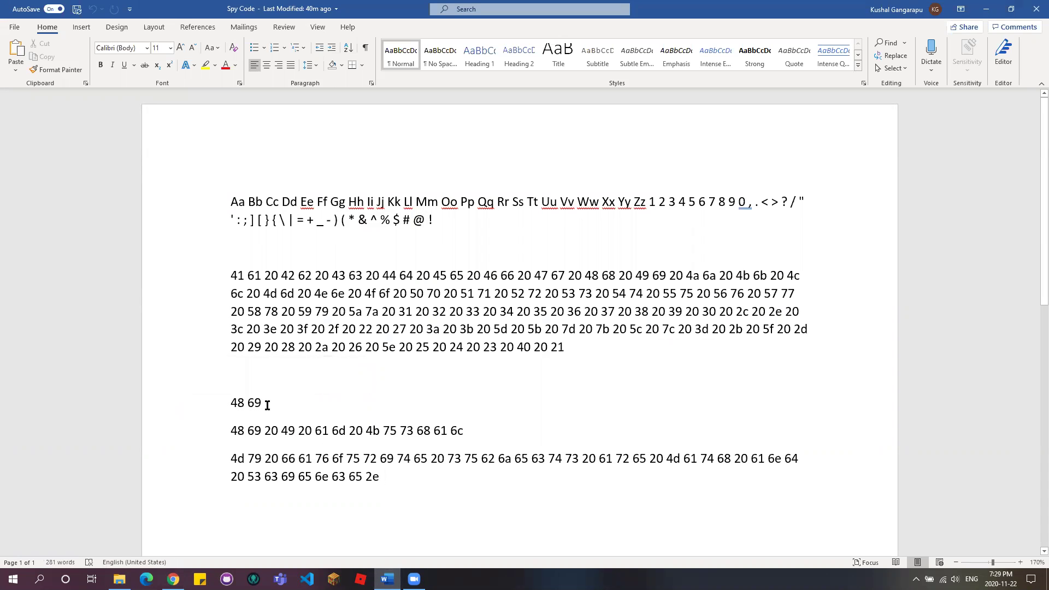
left_click_drag(269, 404, 226, 405)
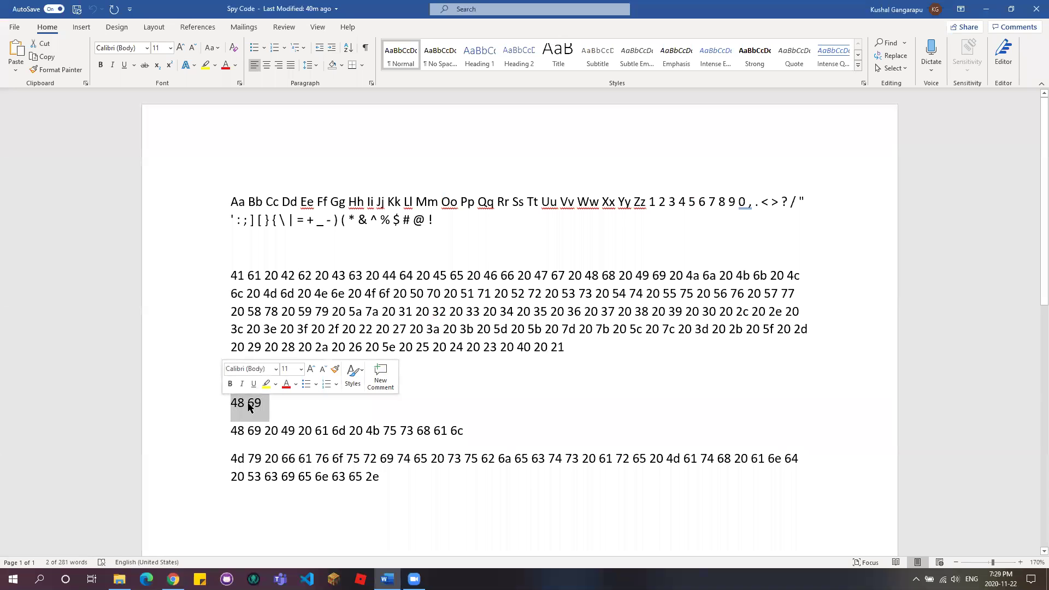
left_click(349, 402)
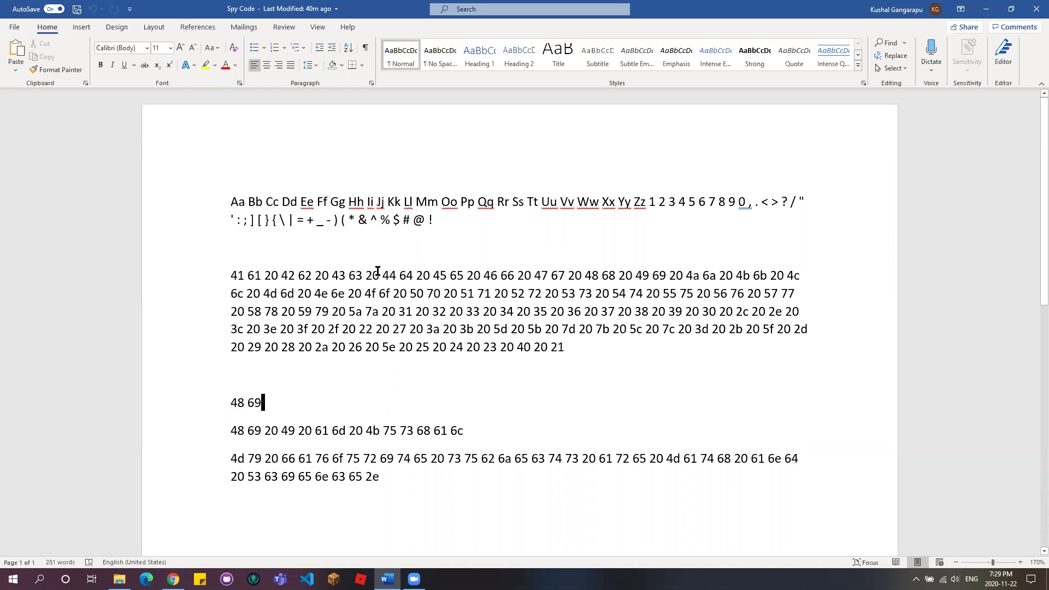
left_click_drag(230, 275, 591, 275)
left_click(592, 275)
left_click_drag(233, 275, 599, 277)
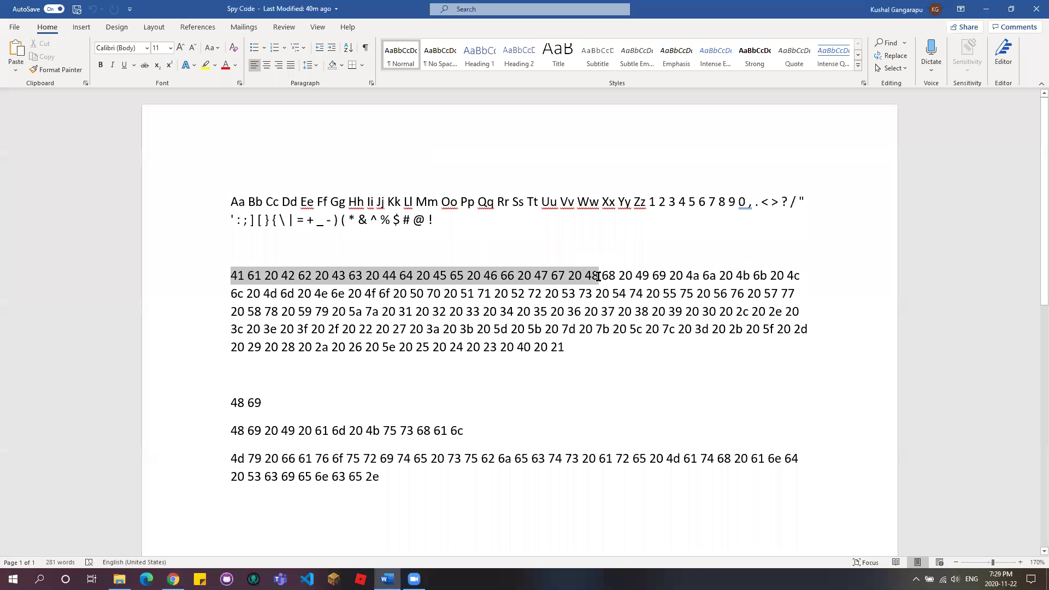
left_click_drag(232, 200, 246, 206)
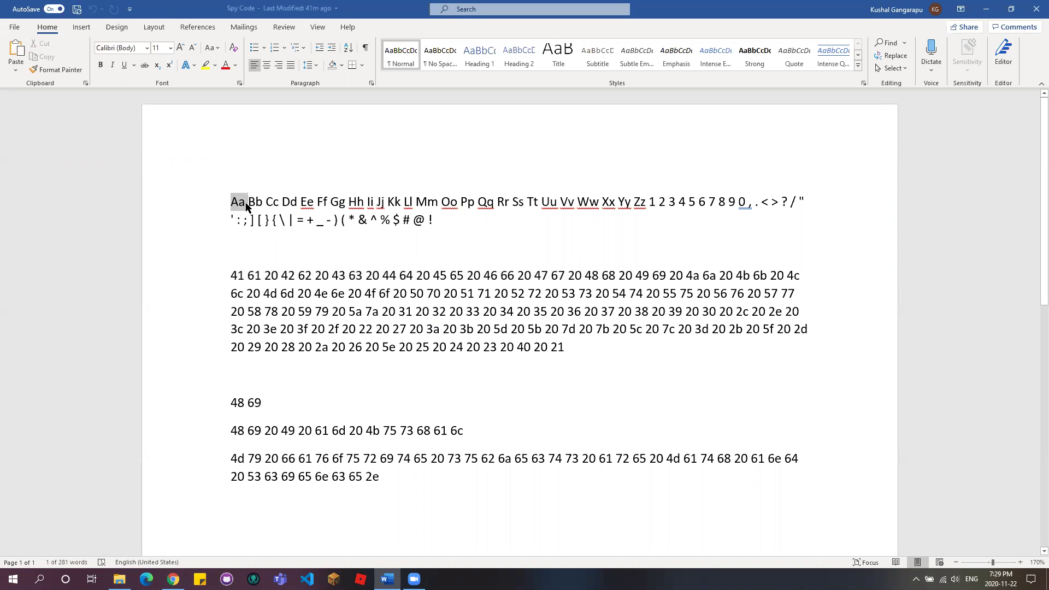
triple_click(250, 202)
left_click(249, 202)
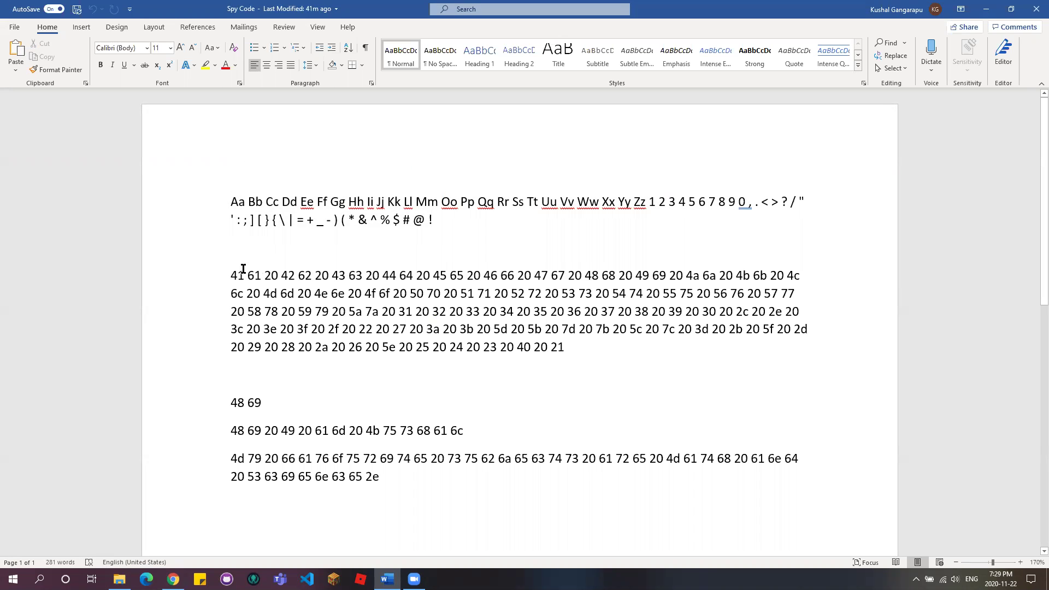
left_click_drag(229, 201, 356, 205)
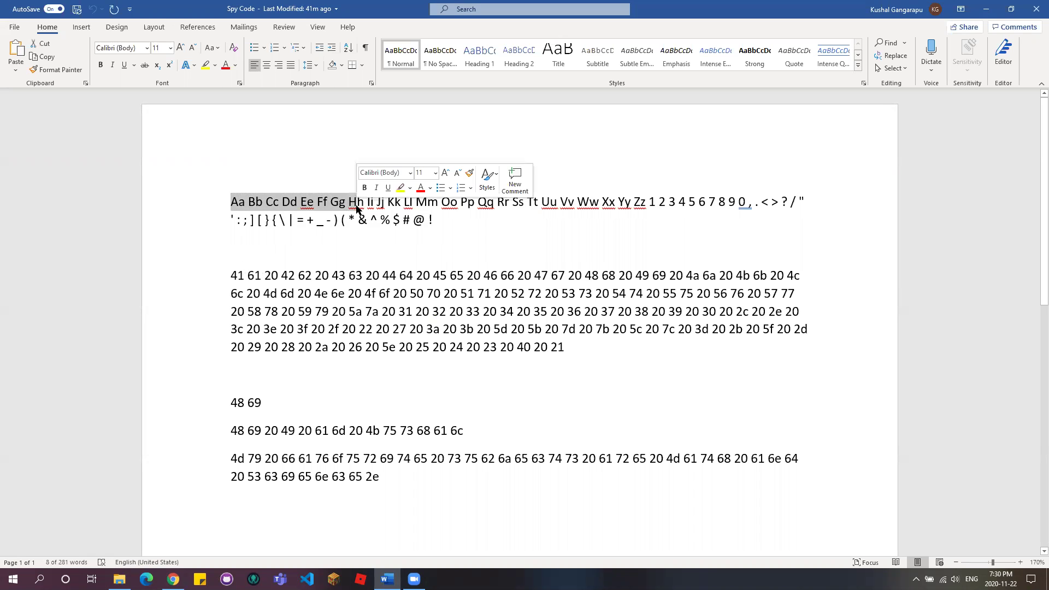
left_click(357, 206)
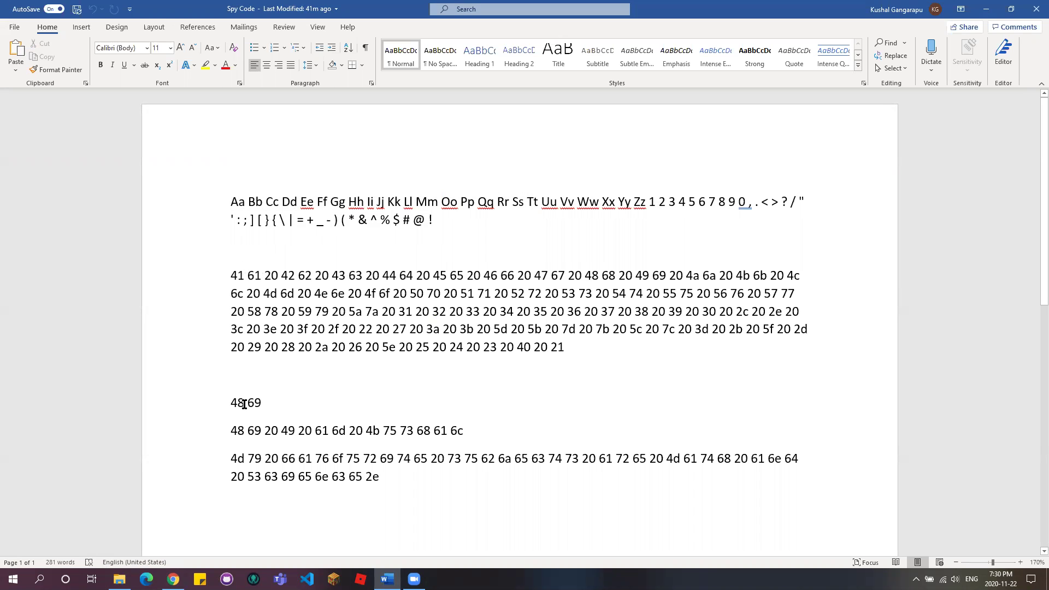
mouse_move(244, 405)
left_mouse_down()
mouse_move(202, 410)
mouse_move(230, 410)
left_mouse_up()
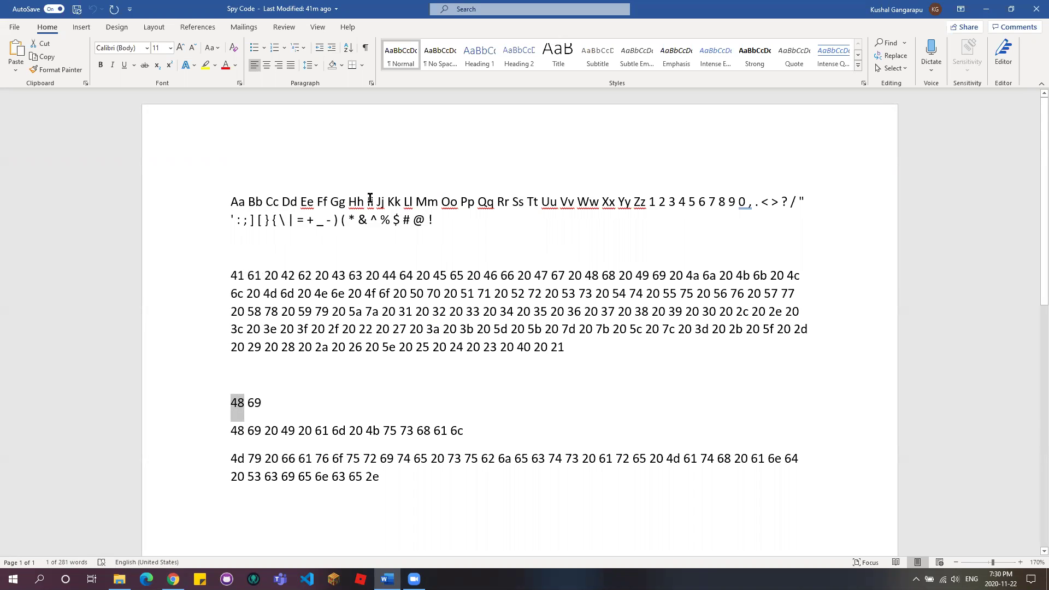
left_click_drag(292, 406, 218, 403)
left_click_drag(482, 432, 218, 438)
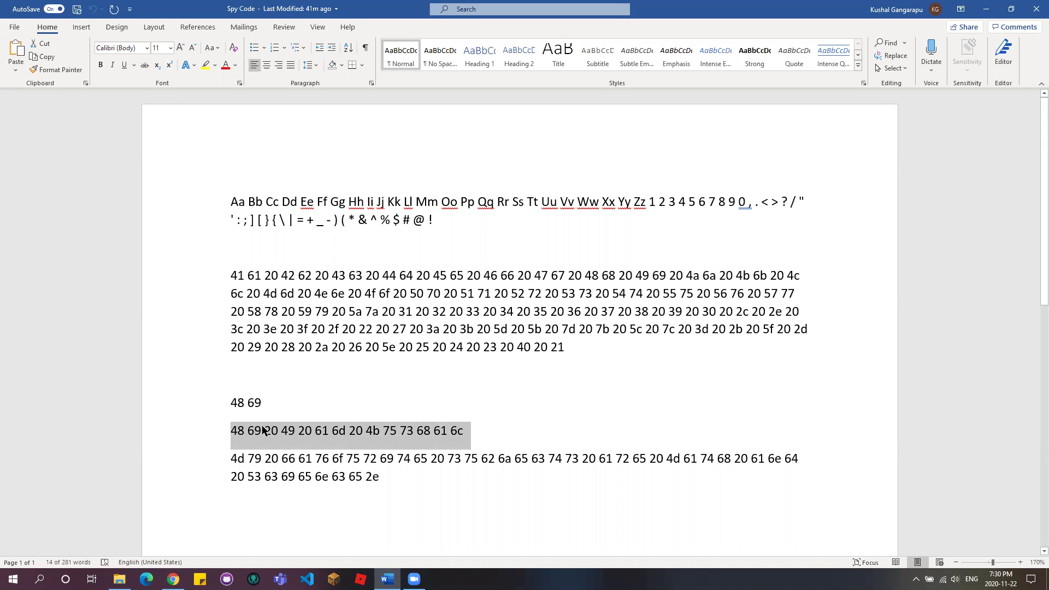
left_click(222, 437)
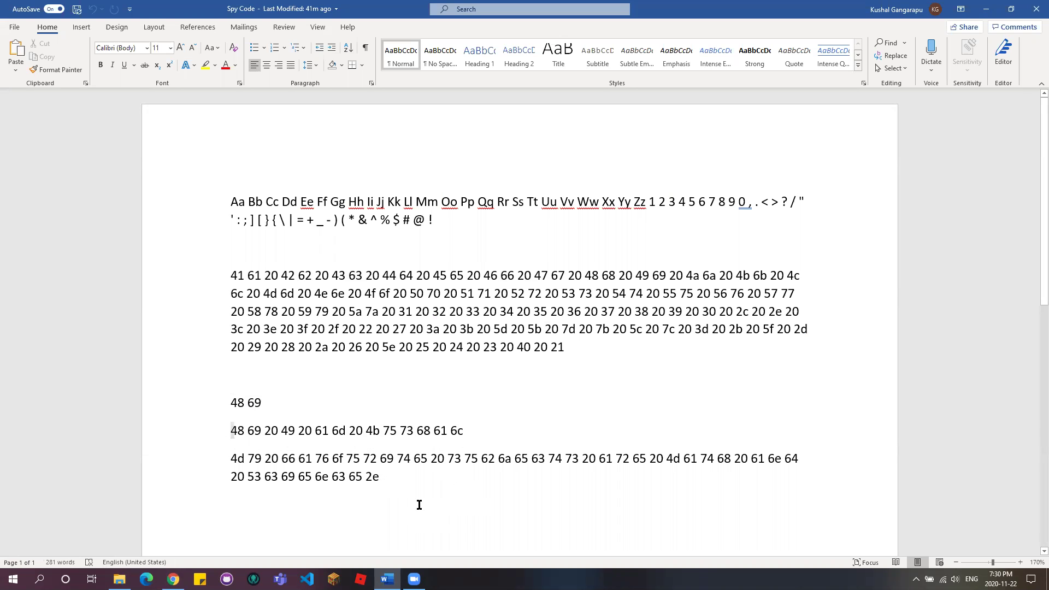
- Select the last hex message in Word and paste it over Cryptii's existing hex input
key("ctrl+shift+End")
double_click(185, 459)
key("ctrl+c")
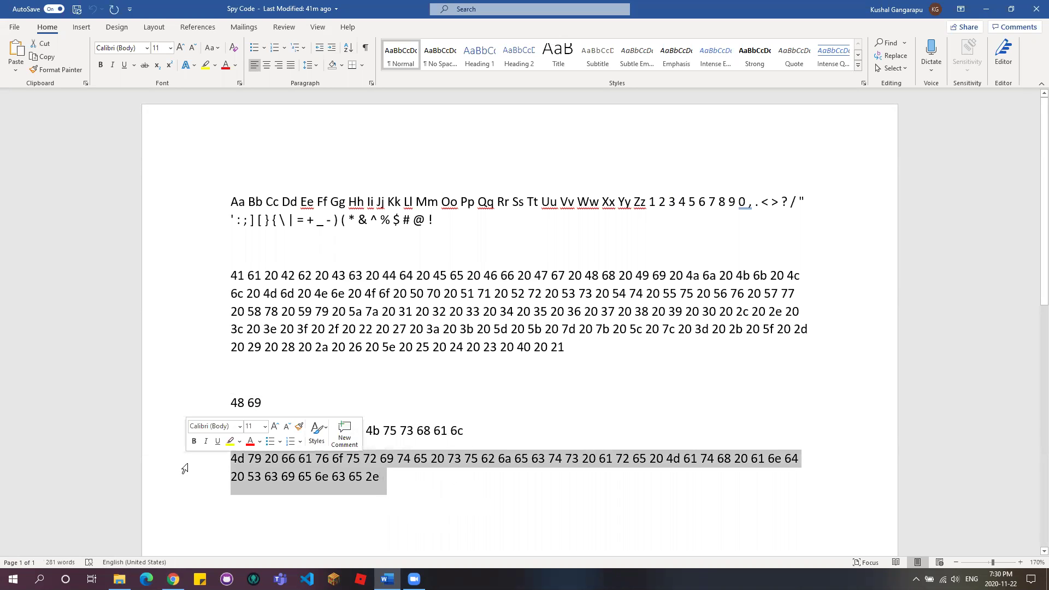
left_click(173, 580)
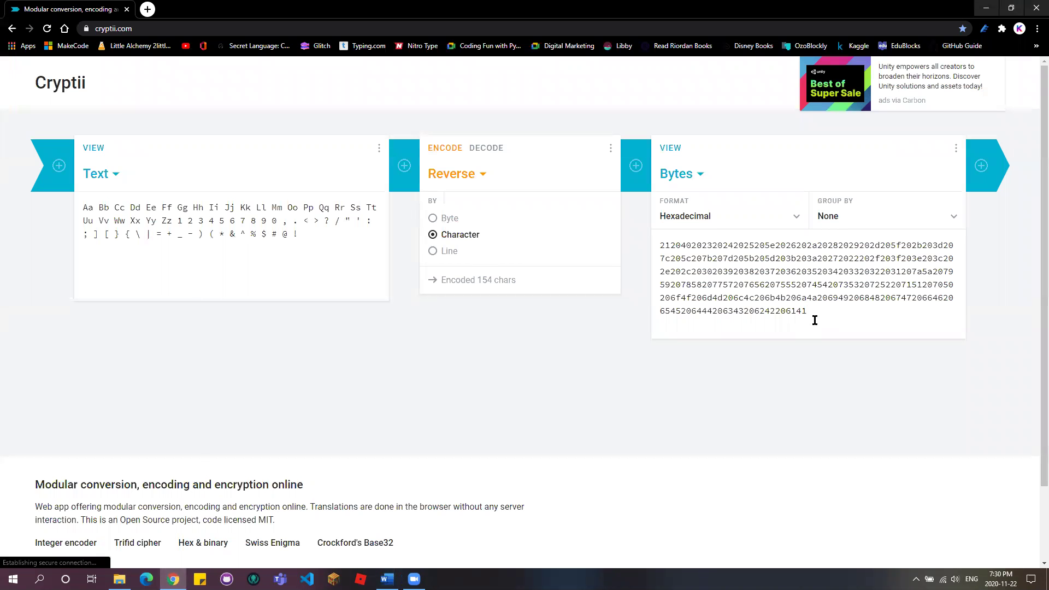
key("ctrl+a")
key("ctrl+v")
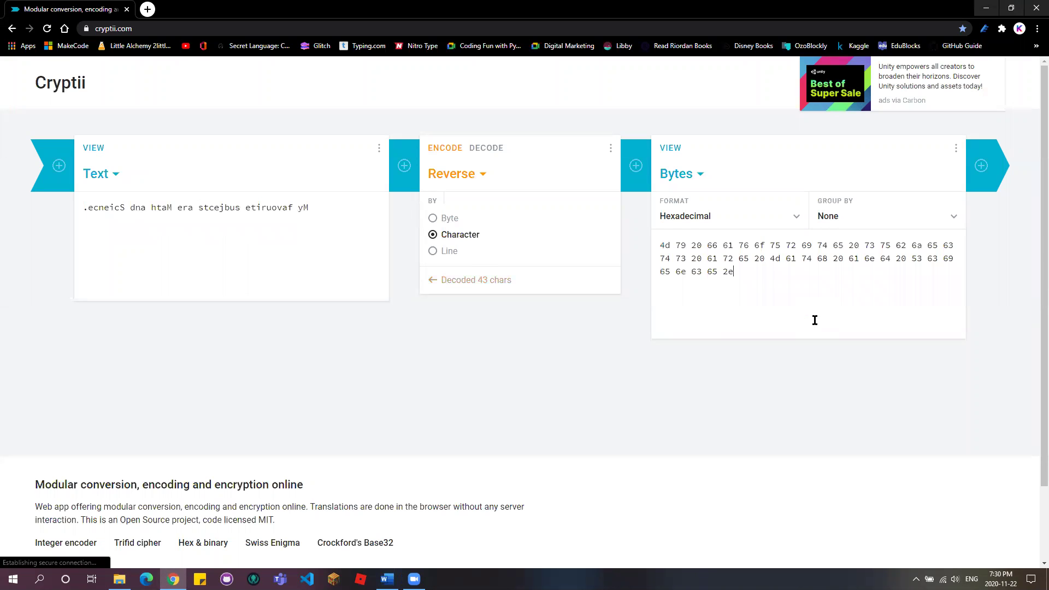
- Read the decoded sentence through Replace, then switch the middle step to Reverse by Character
left_click(445, 175)
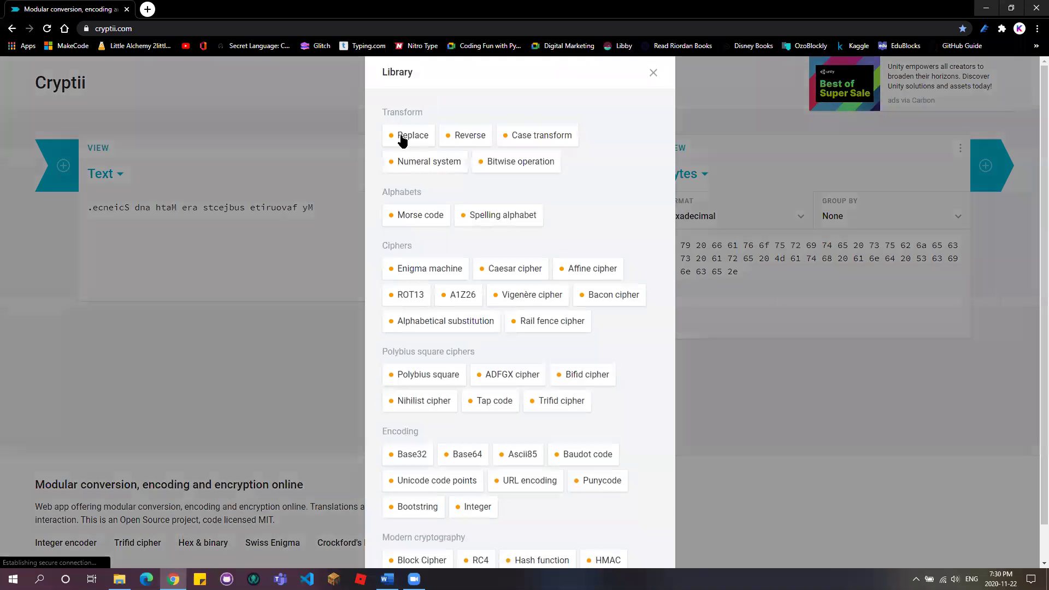
left_click(402, 136)
left_click_drag(316, 217, 34, 232)
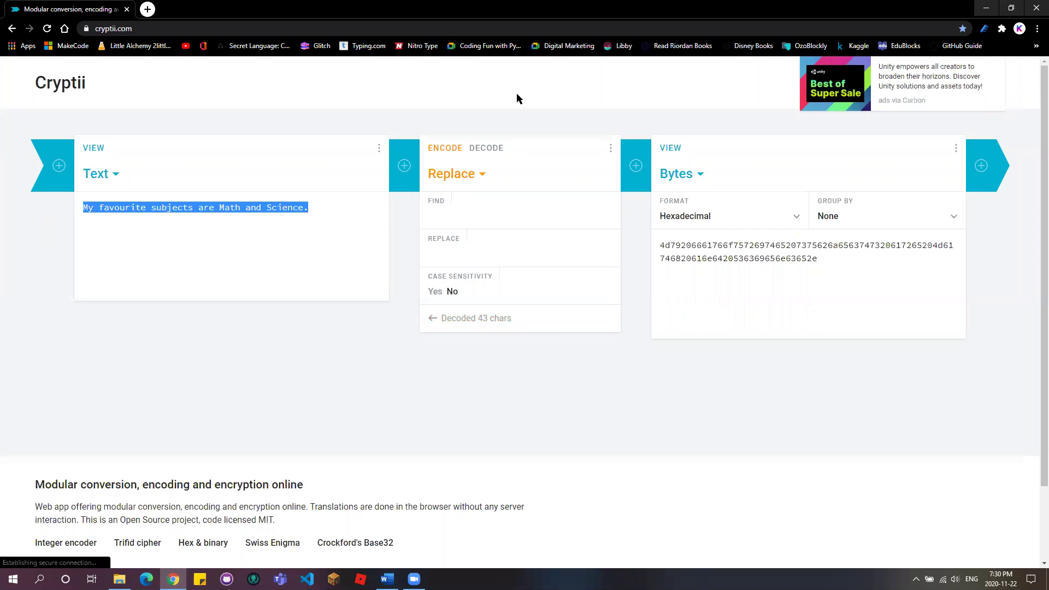
left_click(467, 174)
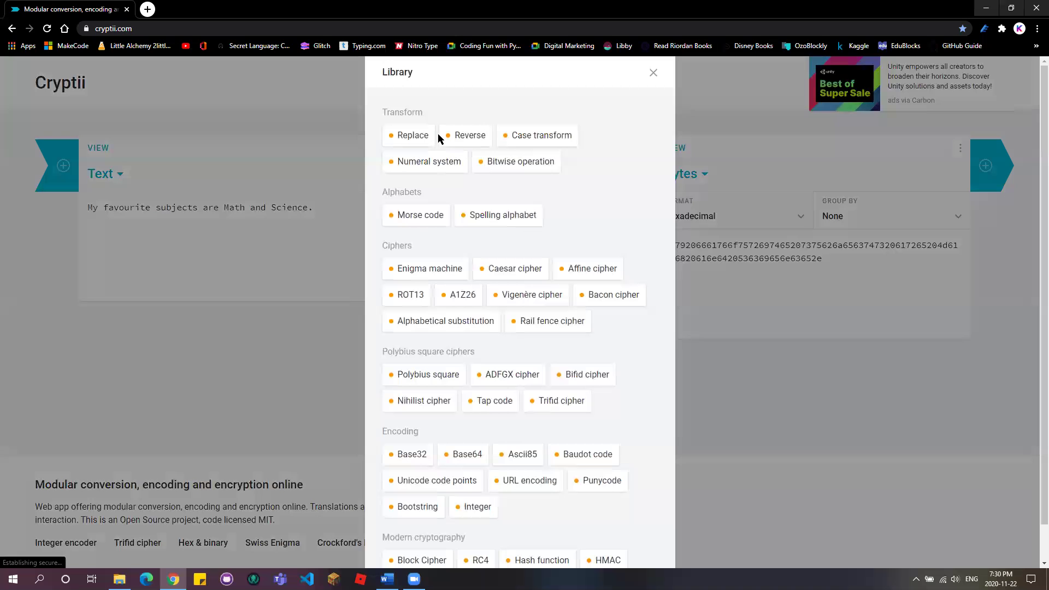
left_click(464, 135)
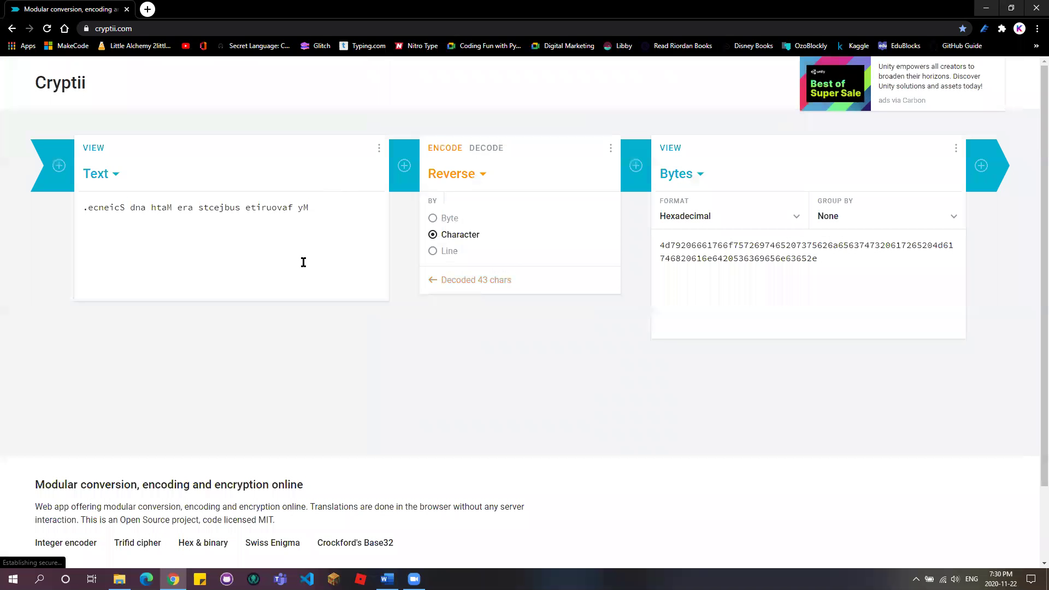
- Insert an empty line after the last hex message in Spy Code, then go back to Cryptii
left_click(986, 8)
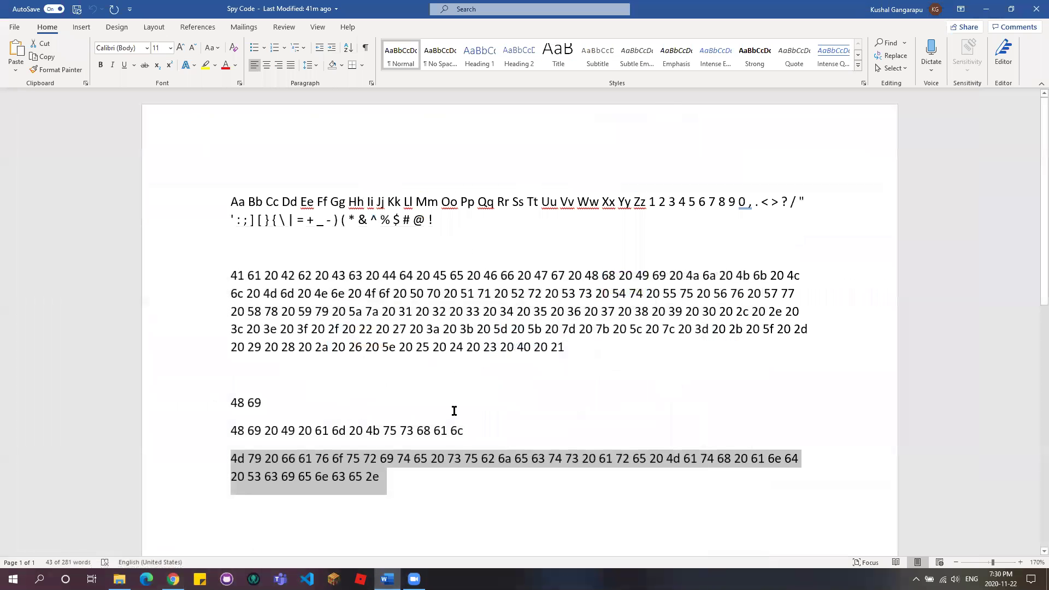
left_click(428, 459)
left_click_drag(429, 484, 218, 201)
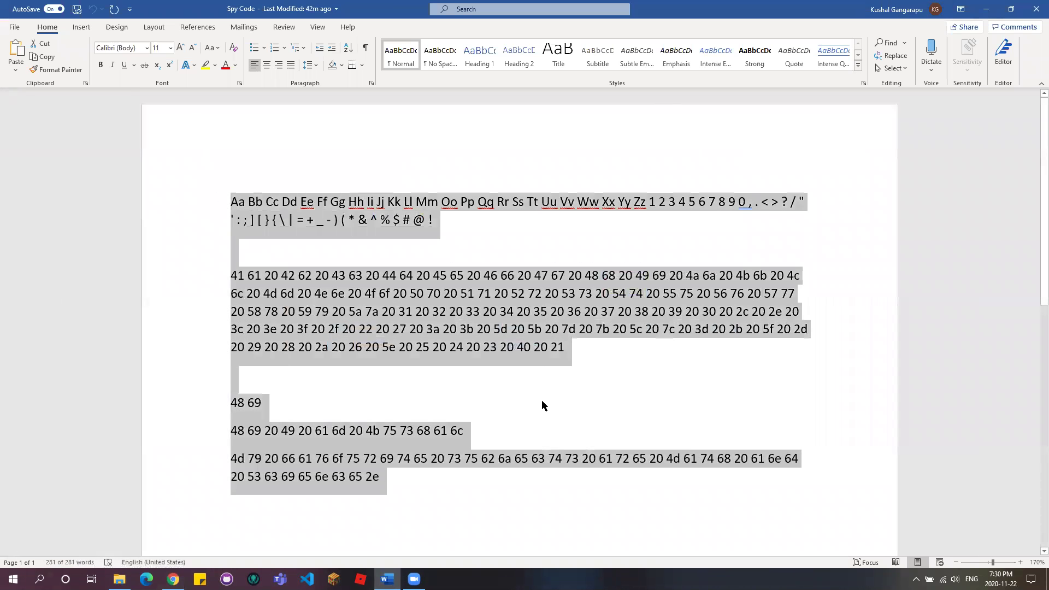
key("Left")
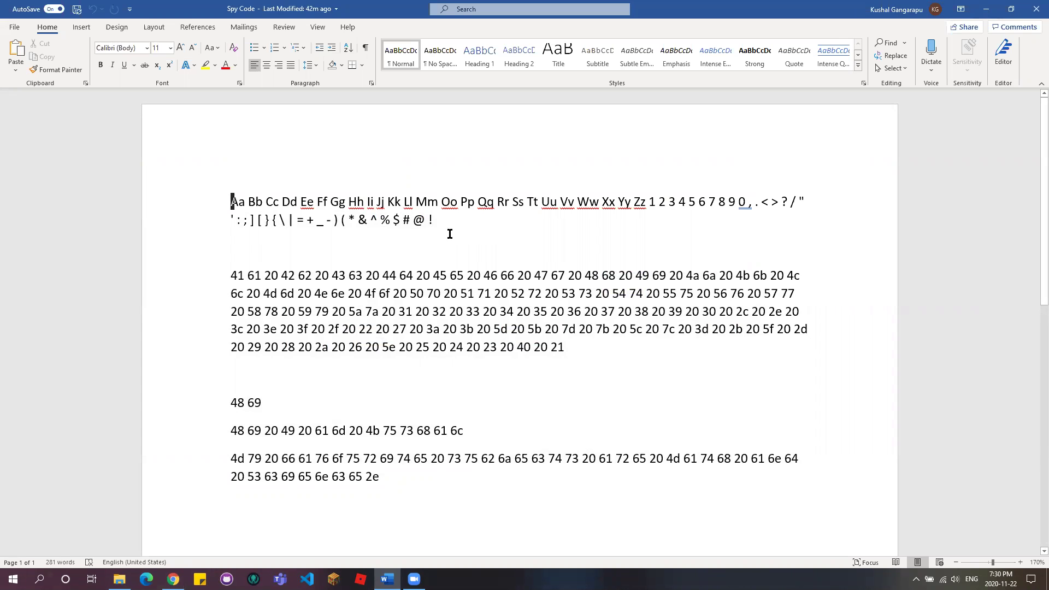
left_click_drag(445, 222, 737, 212)
key("Right")
key("Return")
key("Return")
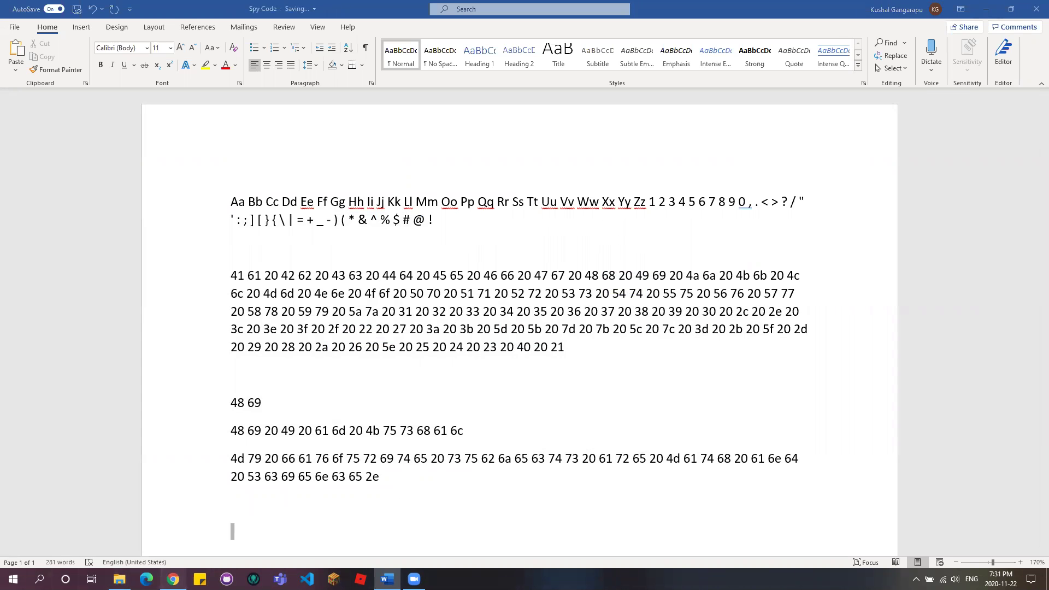
key("alt+Tab")
- Replace the input with 'Yay!', swap Reverse for Replace, and select the hex output 59617921
triple_click(210, 208)
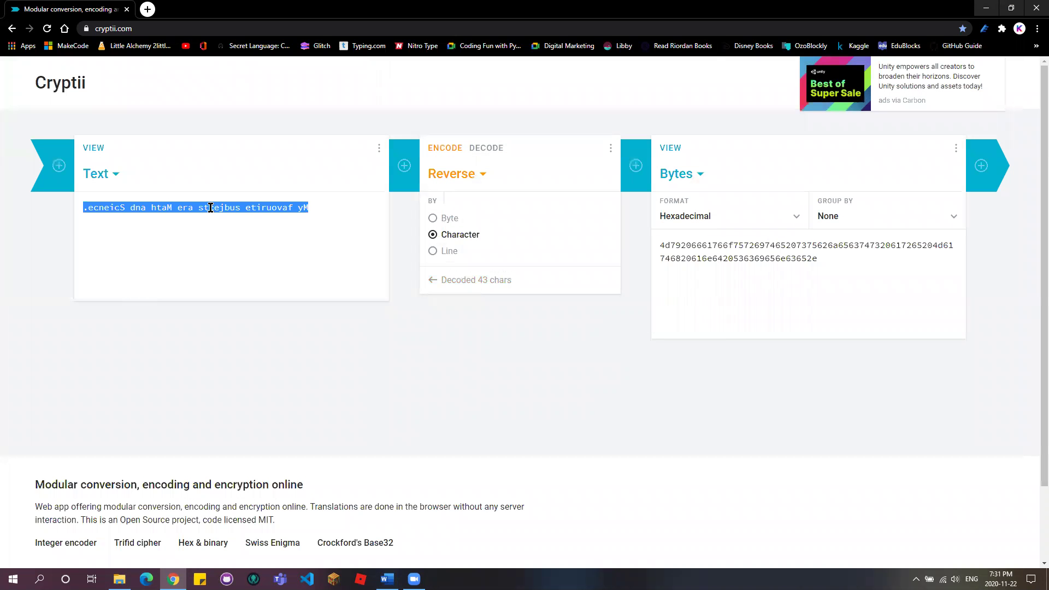
key("BackSpace")
type("Y")
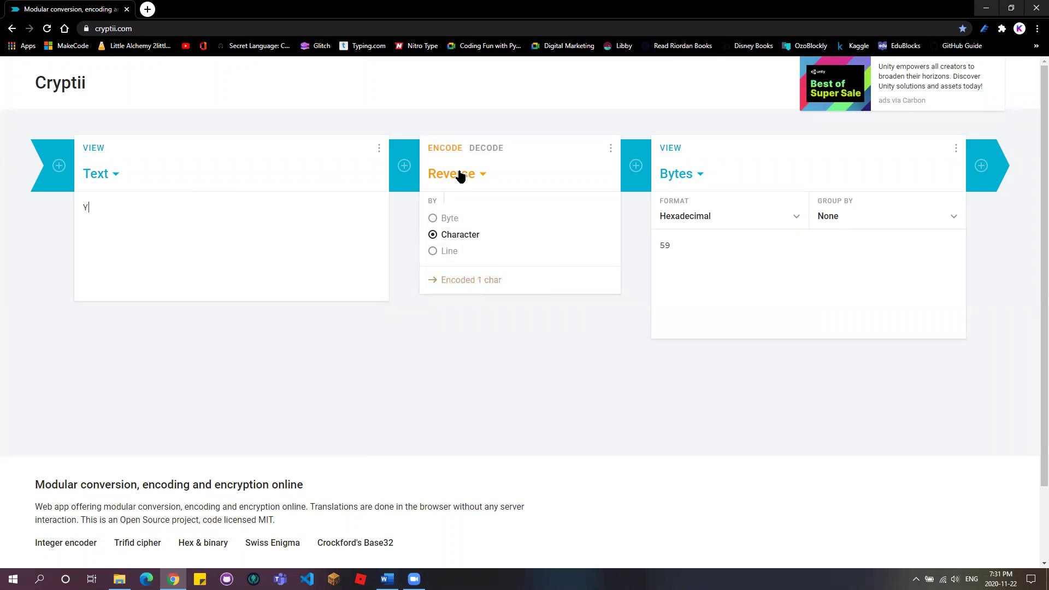
left_click(461, 174)
left_click(415, 133)
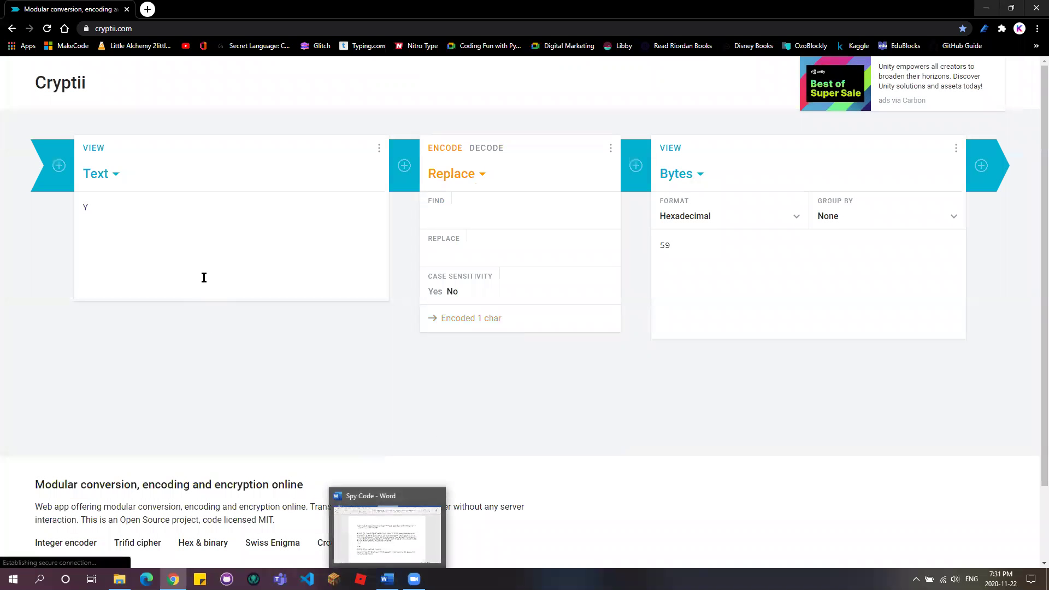
left_click(225, 216)
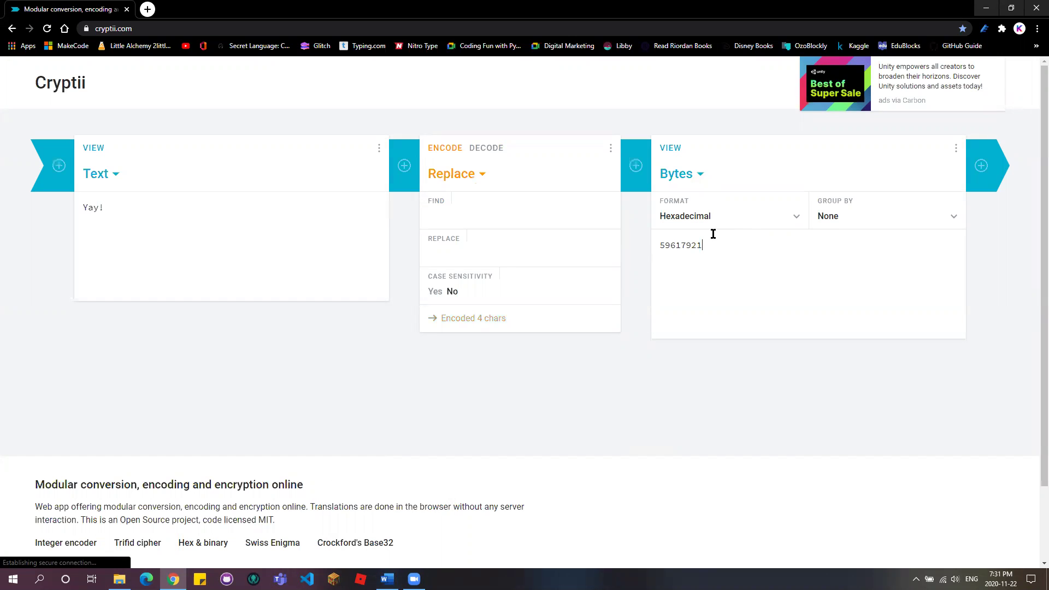
left_click_drag(714, 234, 649, 251)
key("ctrl+c")
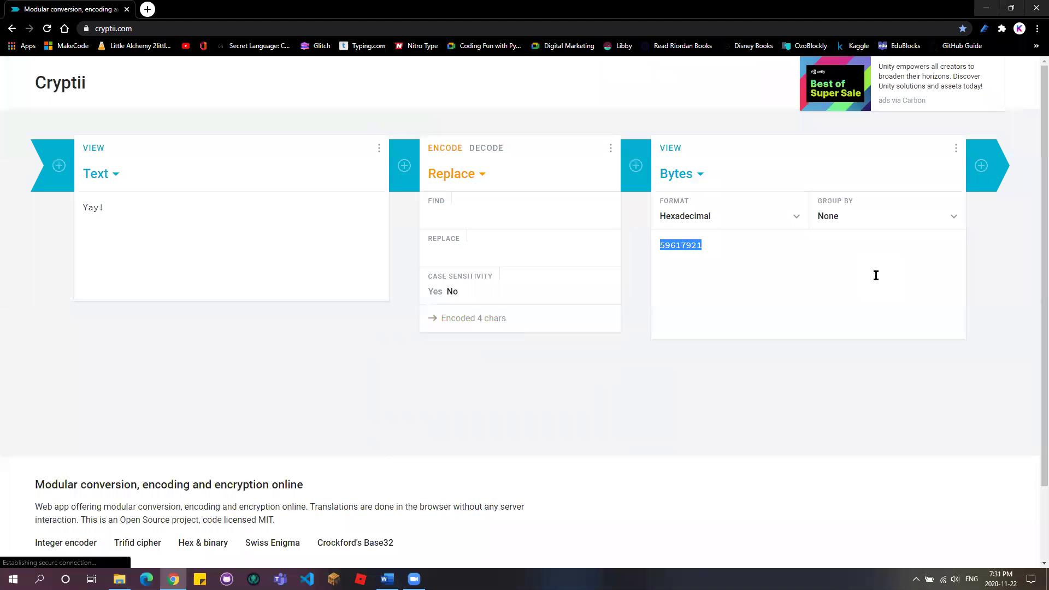
- Paste the hex 59 61 79 21 at the end of Spy Code, space the byte pairs, then minimise Word
left_click(388, 579)
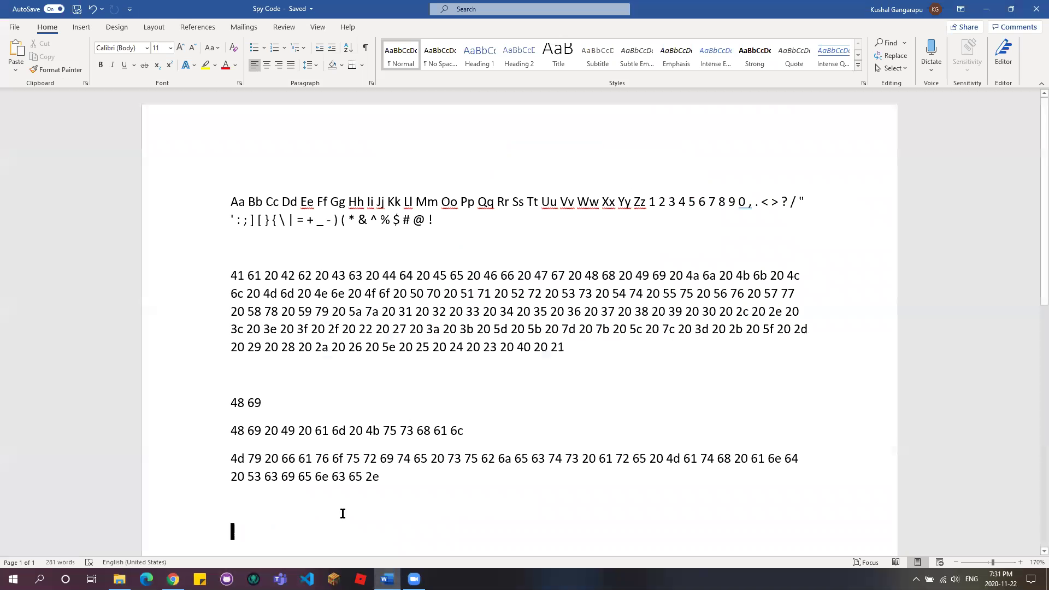
key("ctrl+v")
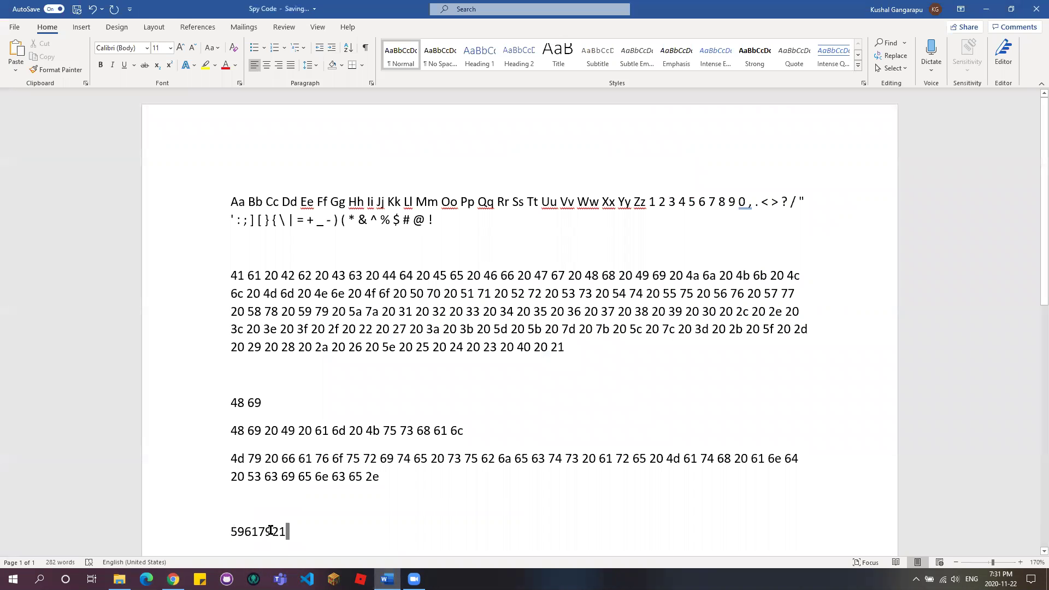
left_click(271, 532)
left_click(258, 532)
left_click(242, 531)
left_click(243, 530)
left_click(247, 531)
left_click(986, 9)
- Replace Yay! with 'I made a spy code that is really hard to decode' to get its hex
left_click_drag(112, 210, 53, 234)
key("BackSpace")
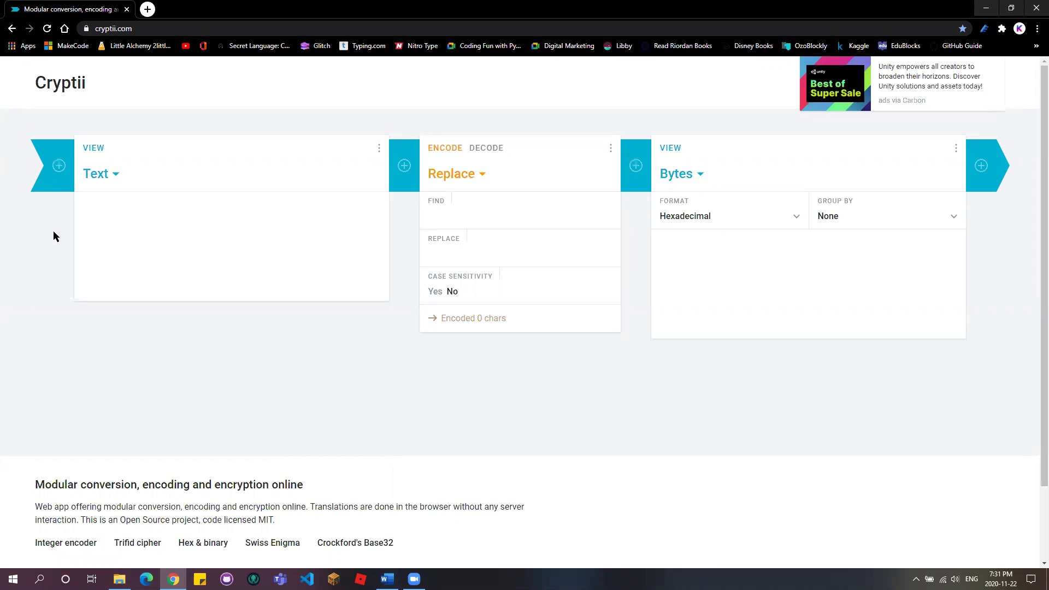
type("I made a ")
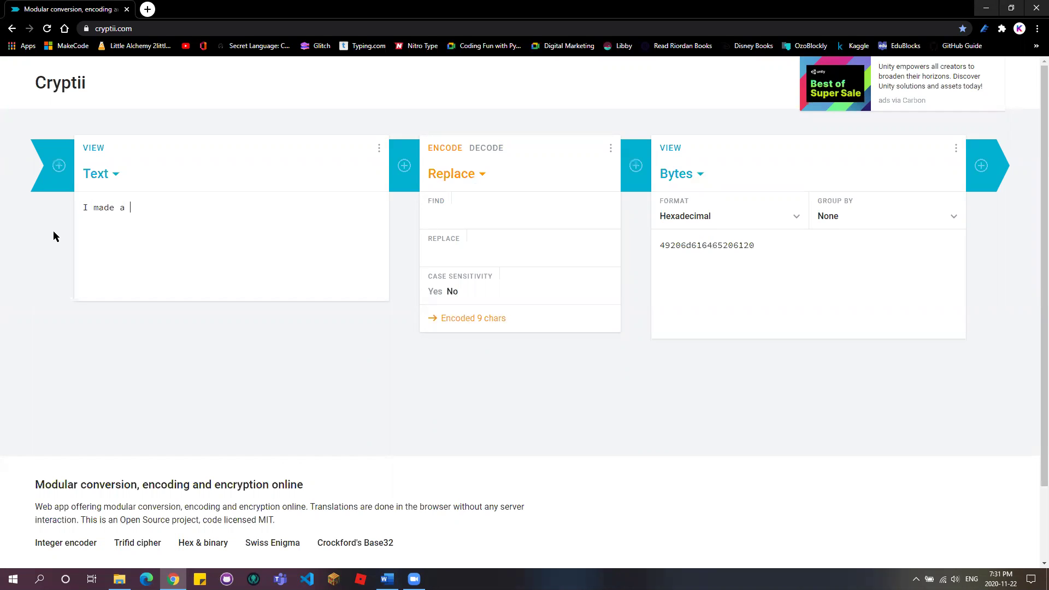
type("spy code")
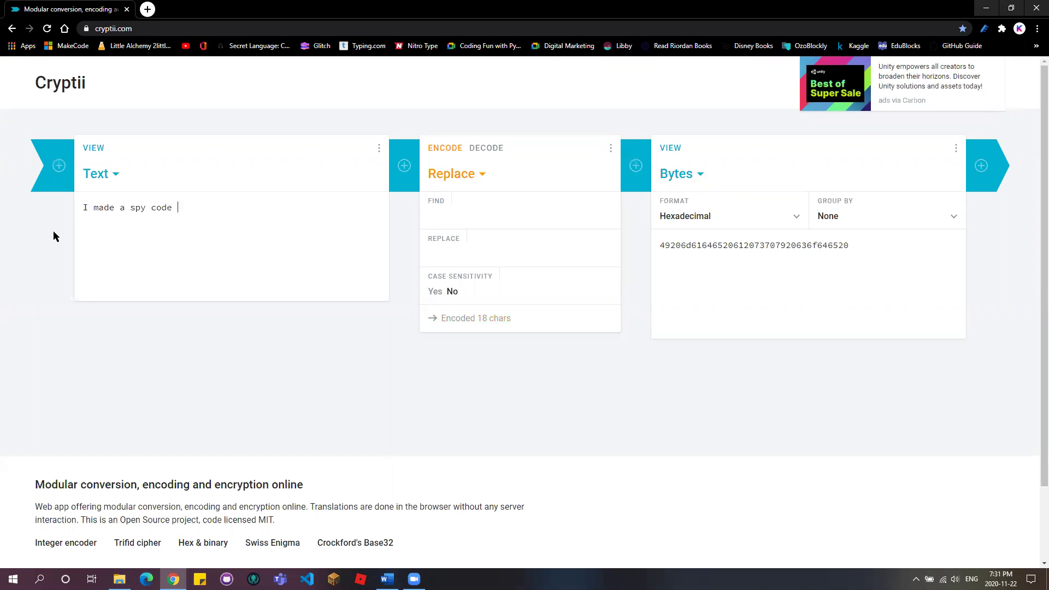
type(" that is rea")
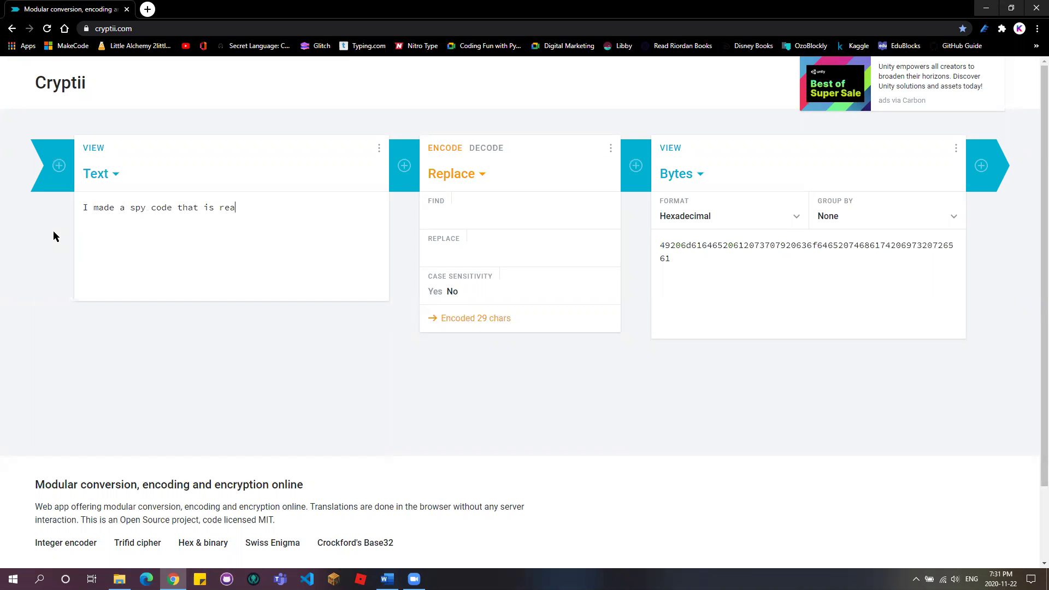
type("lly hard")
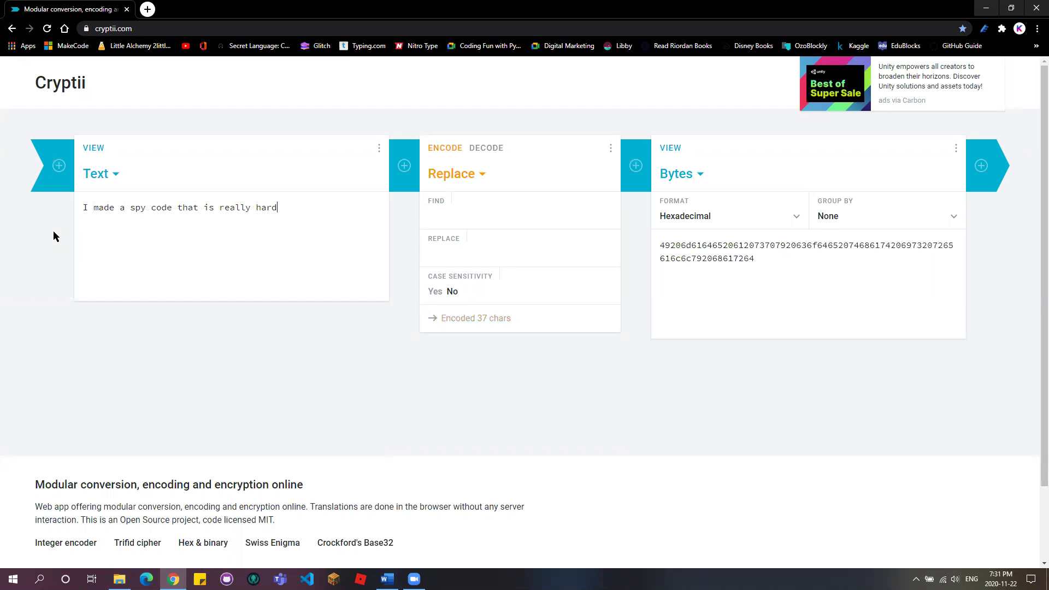
type(" to decod")
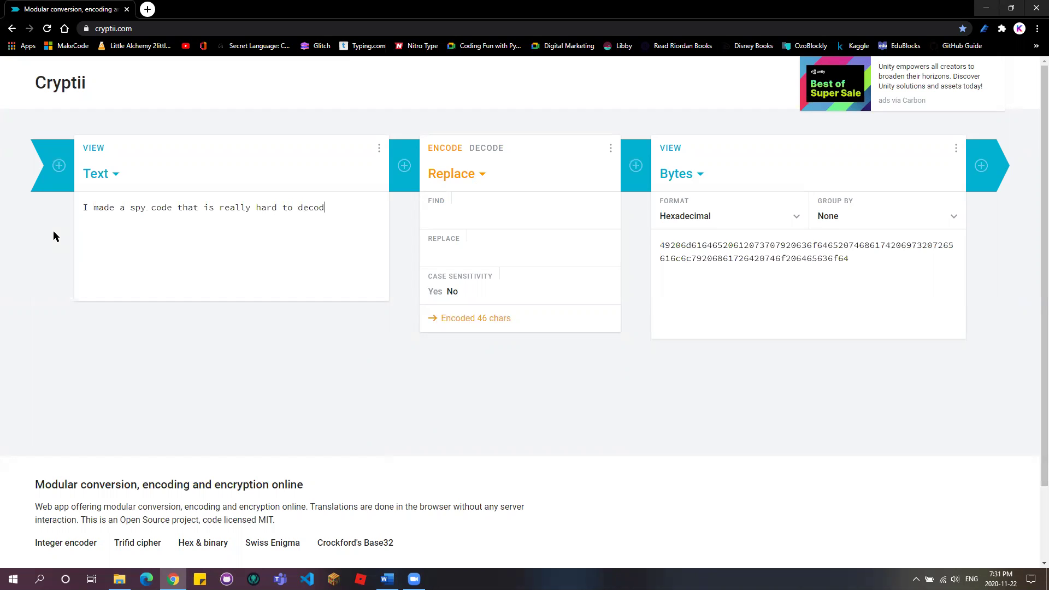
type("e")
left_click_drag(928, 279, 663, 243)
- Clear the input sentence, reload the Cryptii page, and return to the Word document
triple_click(352, 217)
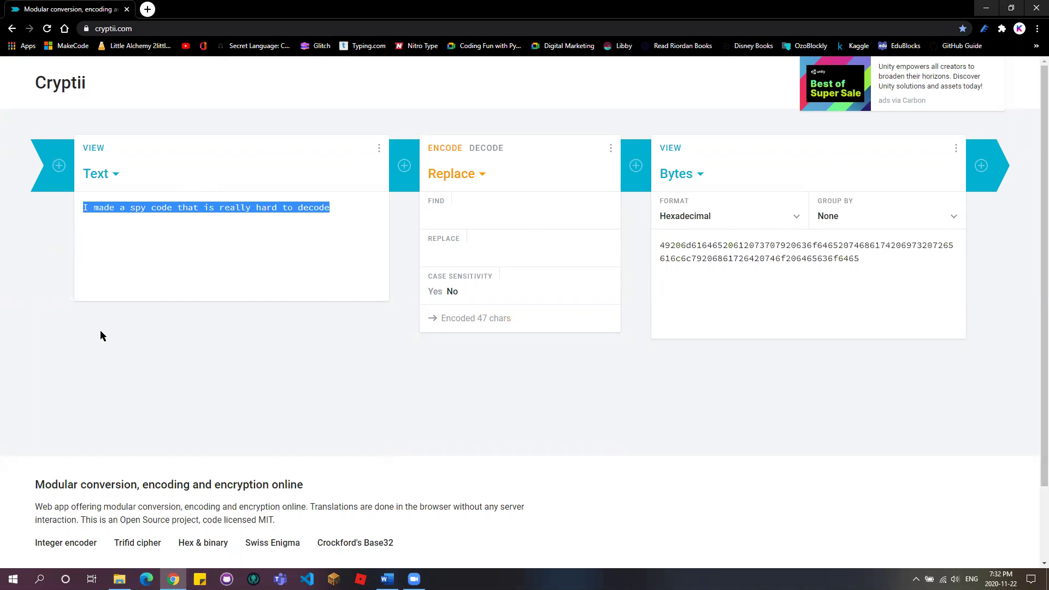
key("BackSpace")
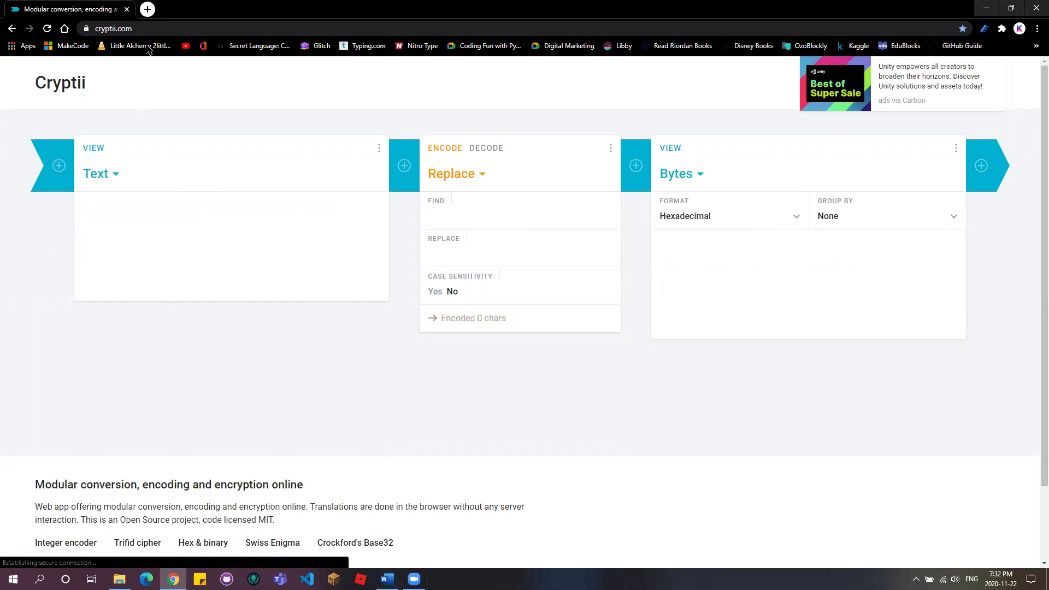
left_click(151, 27)
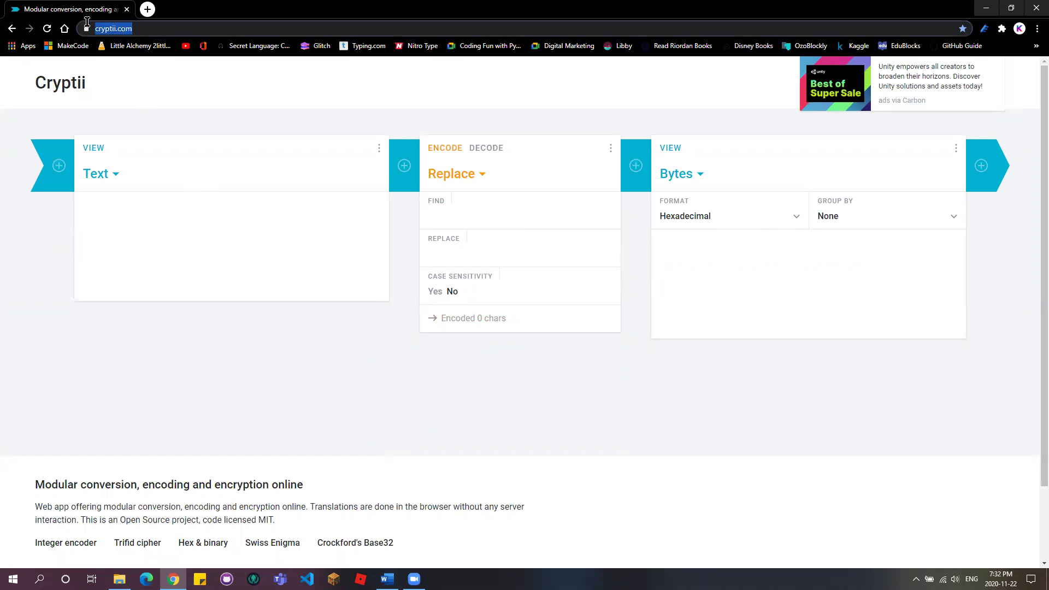
key("Return")
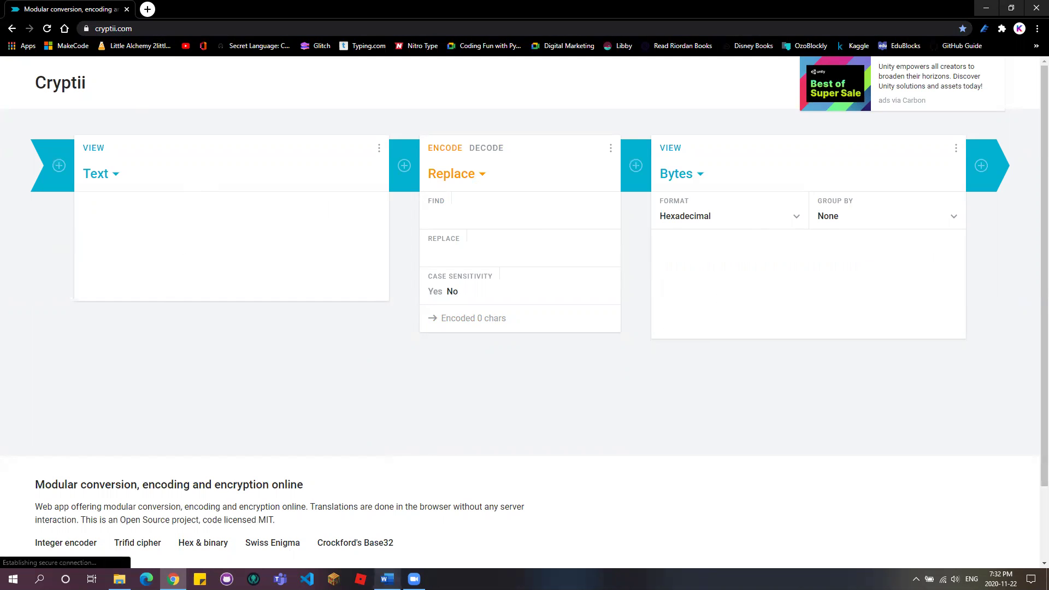
key("alt+Tab")
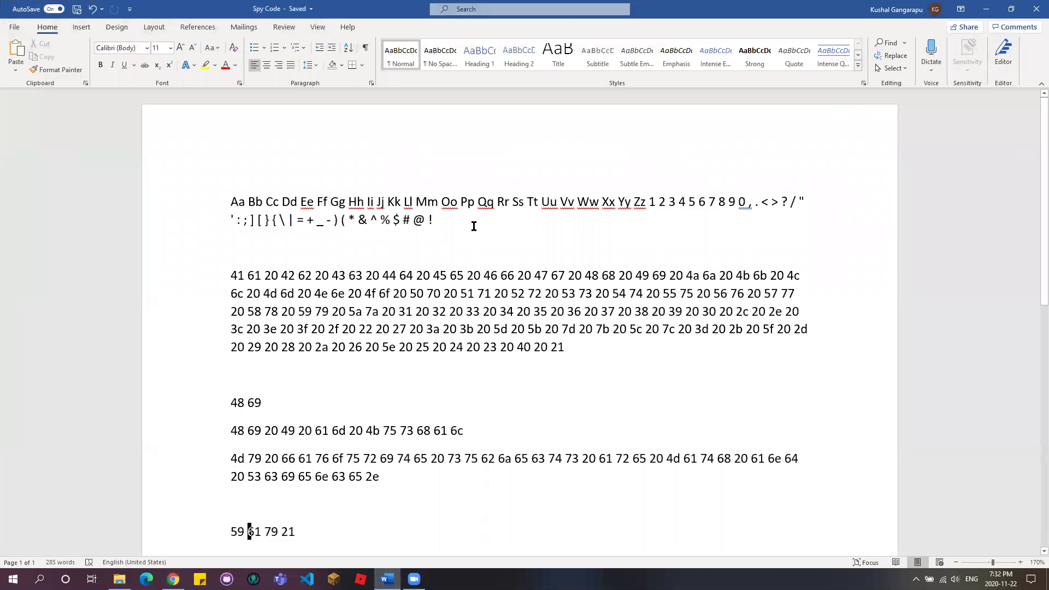